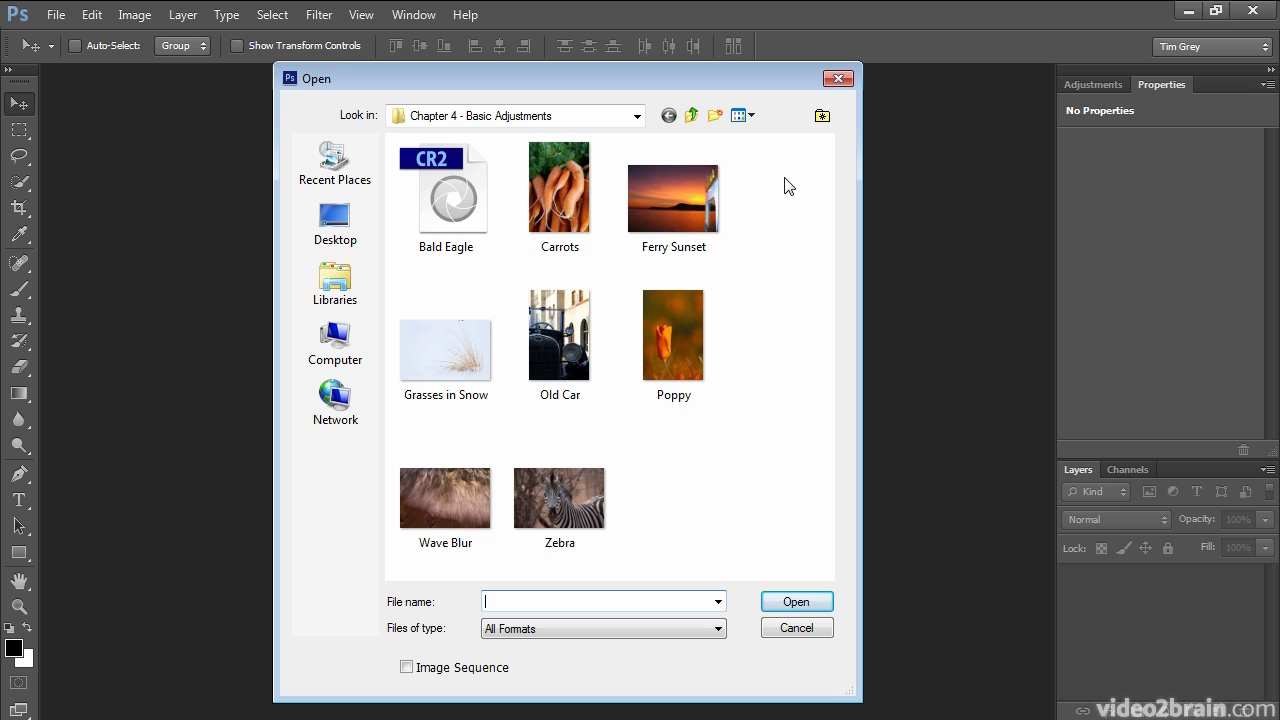
Open the Bald Eagle.cr2 raw file so it loads into Camera Raw
click(450, 215)
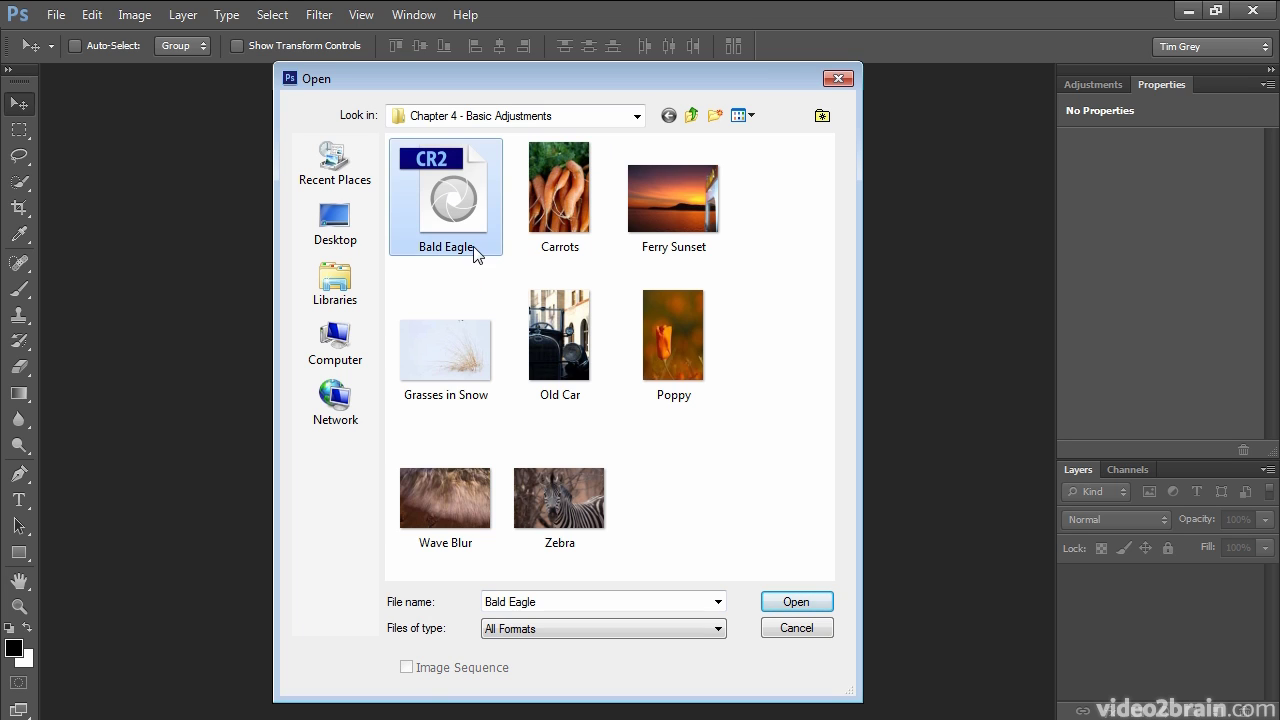
click(823, 603)
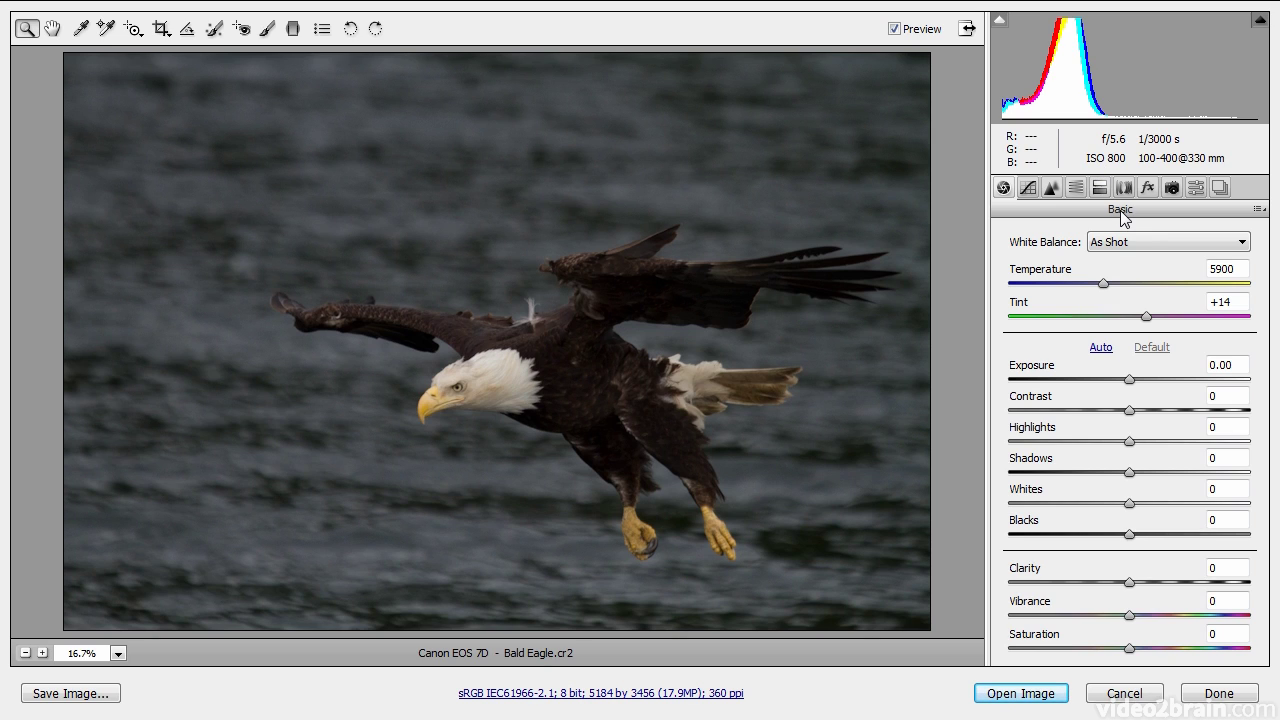
Try the Daylight white balance preset, then settle on Cloudy (Temperature 6500, Tint +10)
click(1154, 240)
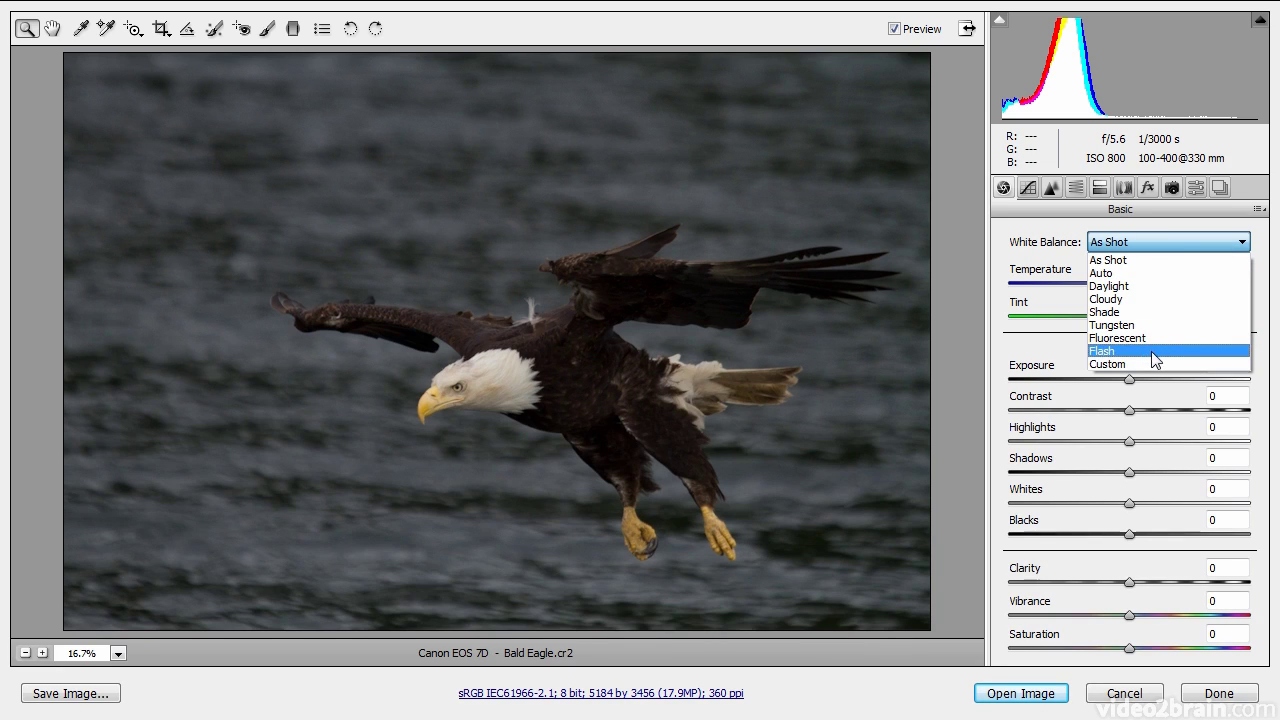
click(1138, 289)
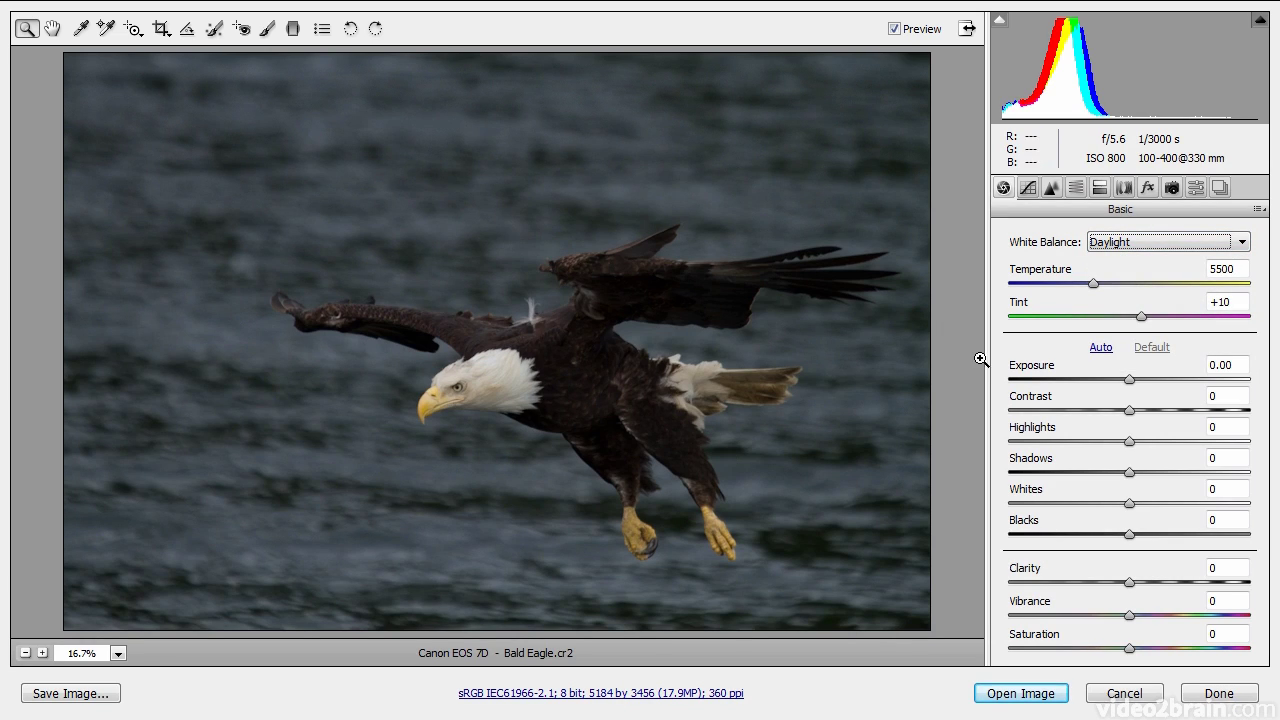
click(1125, 245)
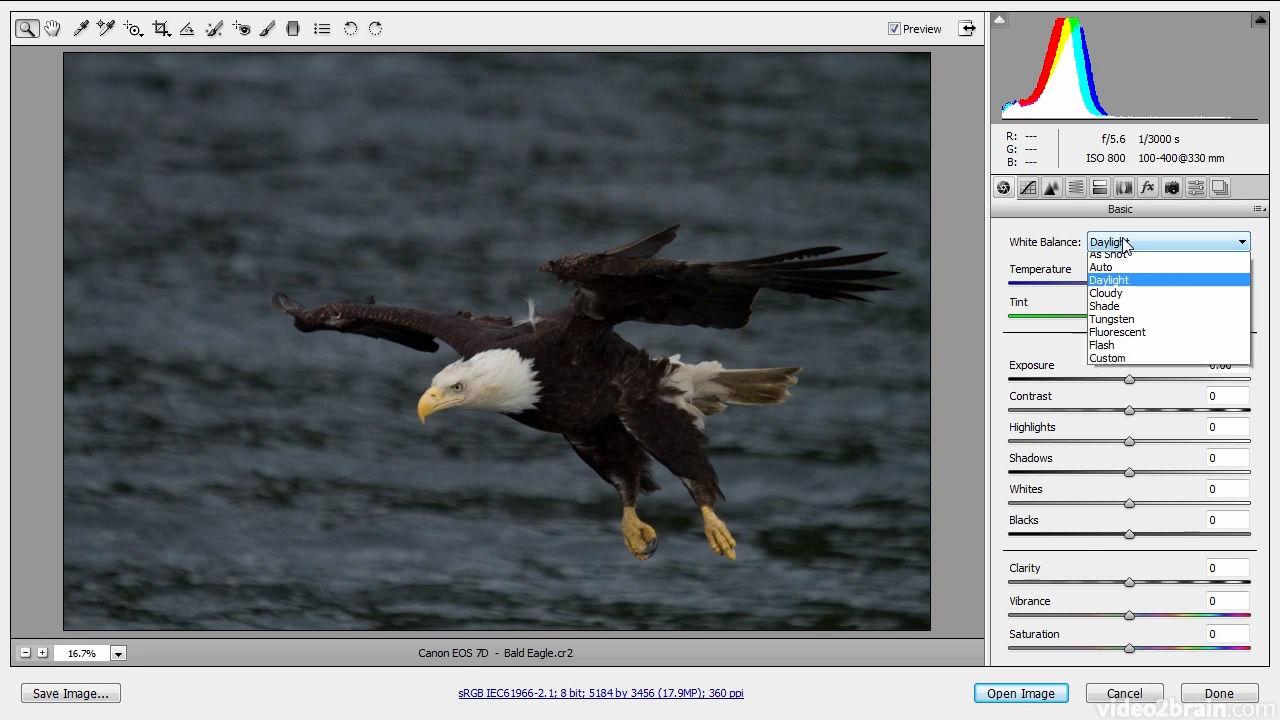
click(1124, 299)
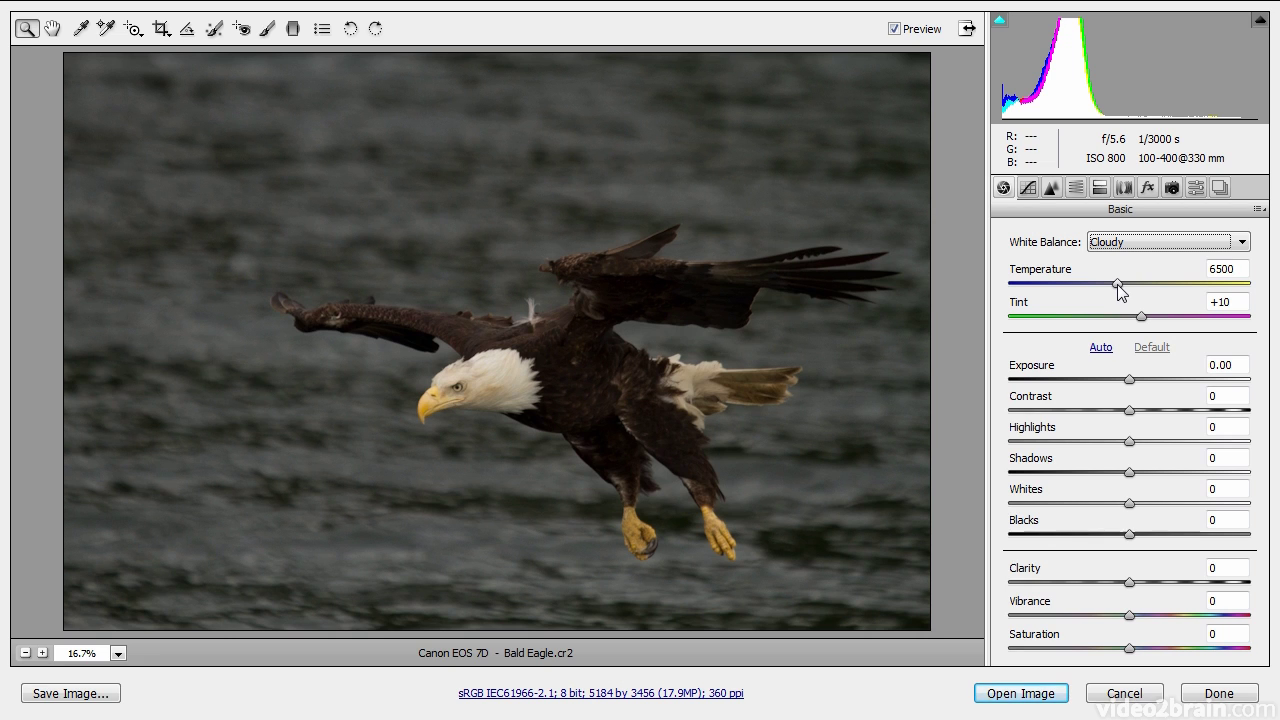
Set a custom white balance of Temperature 5300 and Tint +20, then raise Exposure to +0.80
click(1117, 284)
drag(1117, 284, 1204, 289)
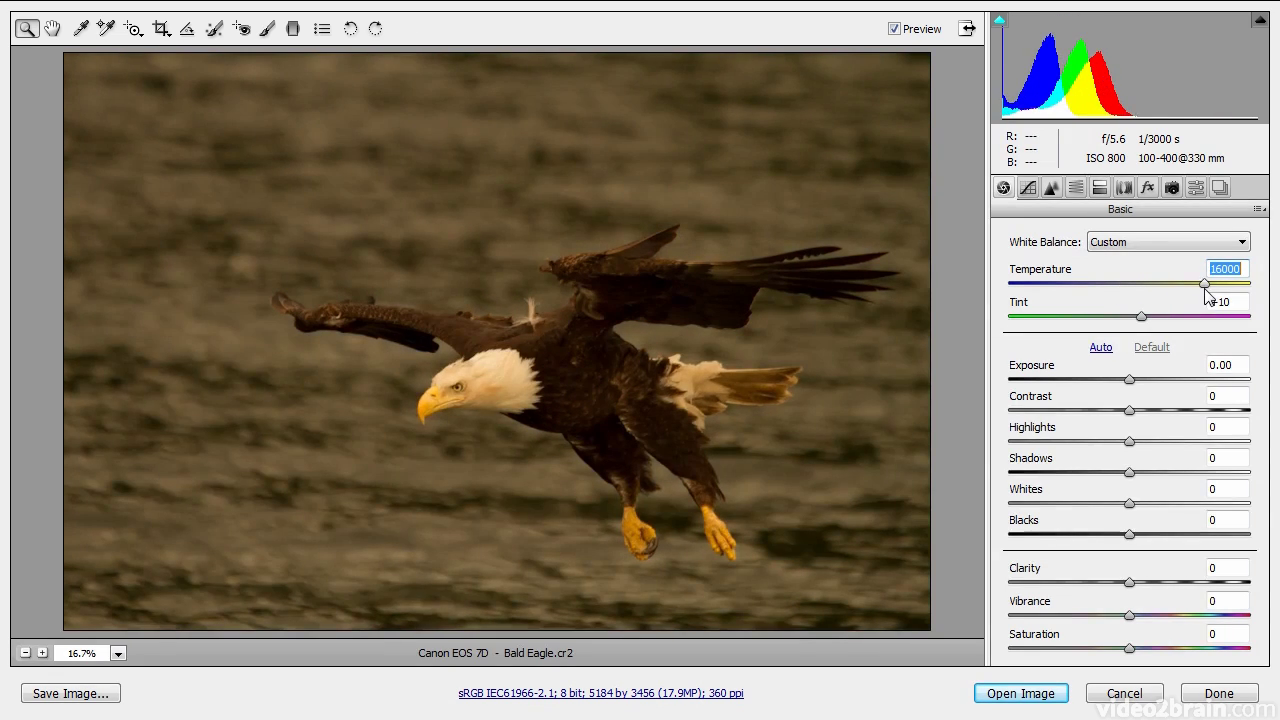
drag(1205, 290, 1081, 289)
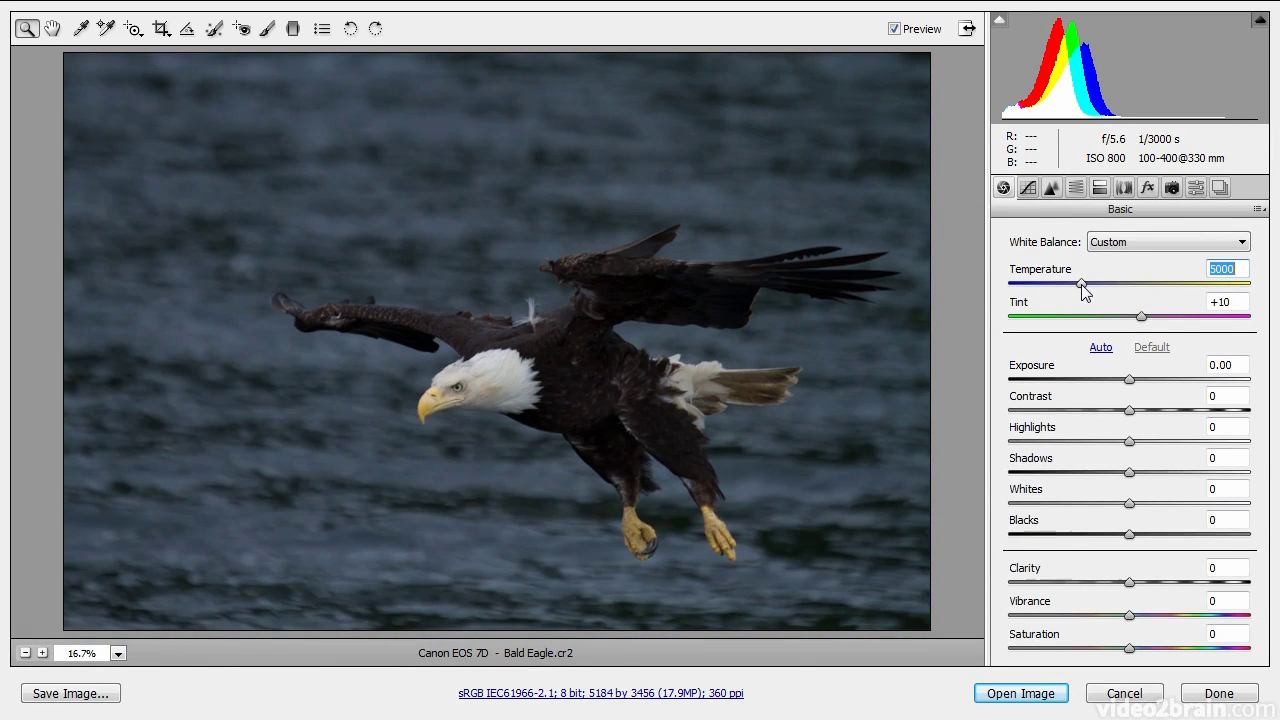
drag(1081, 284, 1089, 287)
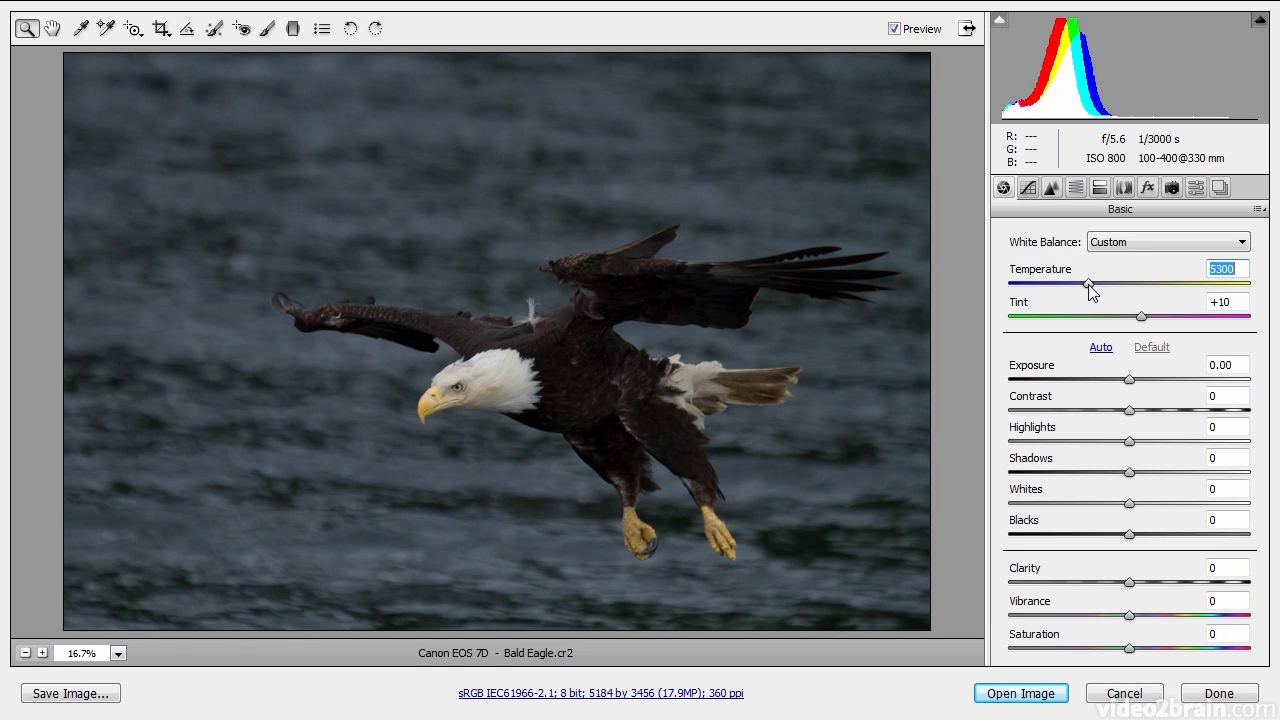
mouse_move(1143, 318)
mouse_down()
mouse_move(1074, 322)
mouse_move(1206, 320)
mouse_move(1154, 322)
mouse_up()
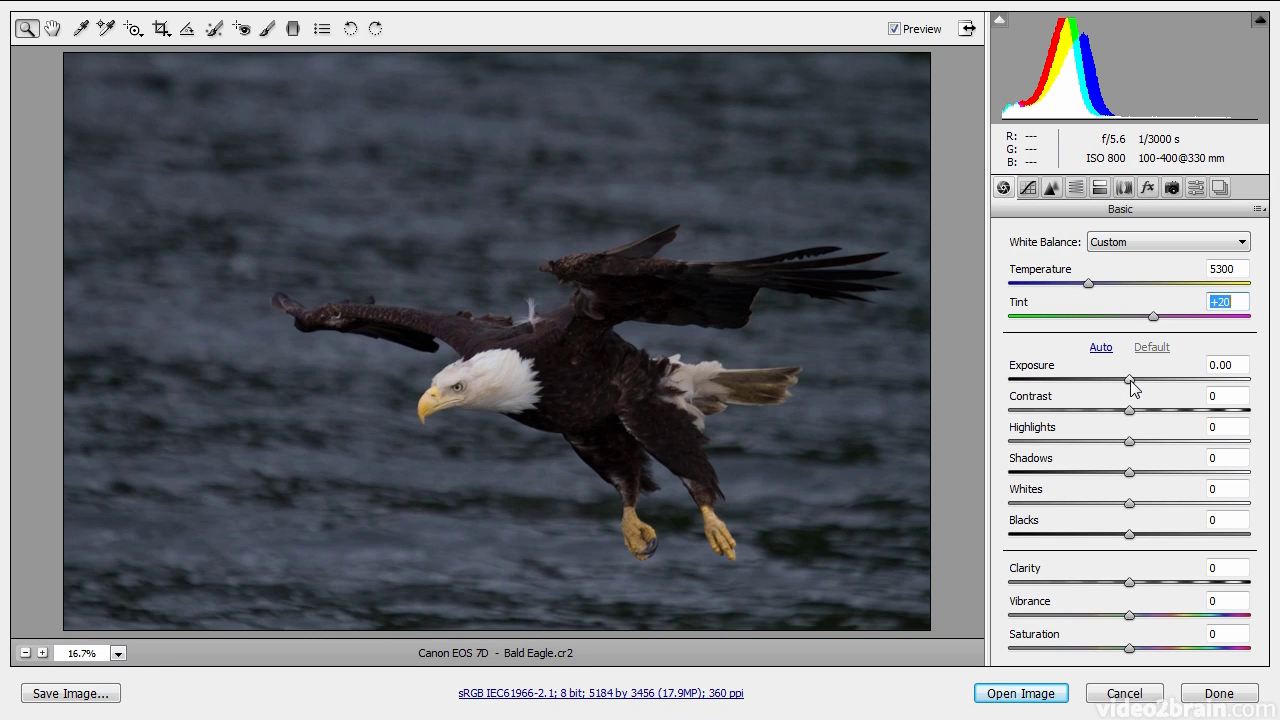
key(Tab)
drag(1130, 380, 1150, 379)
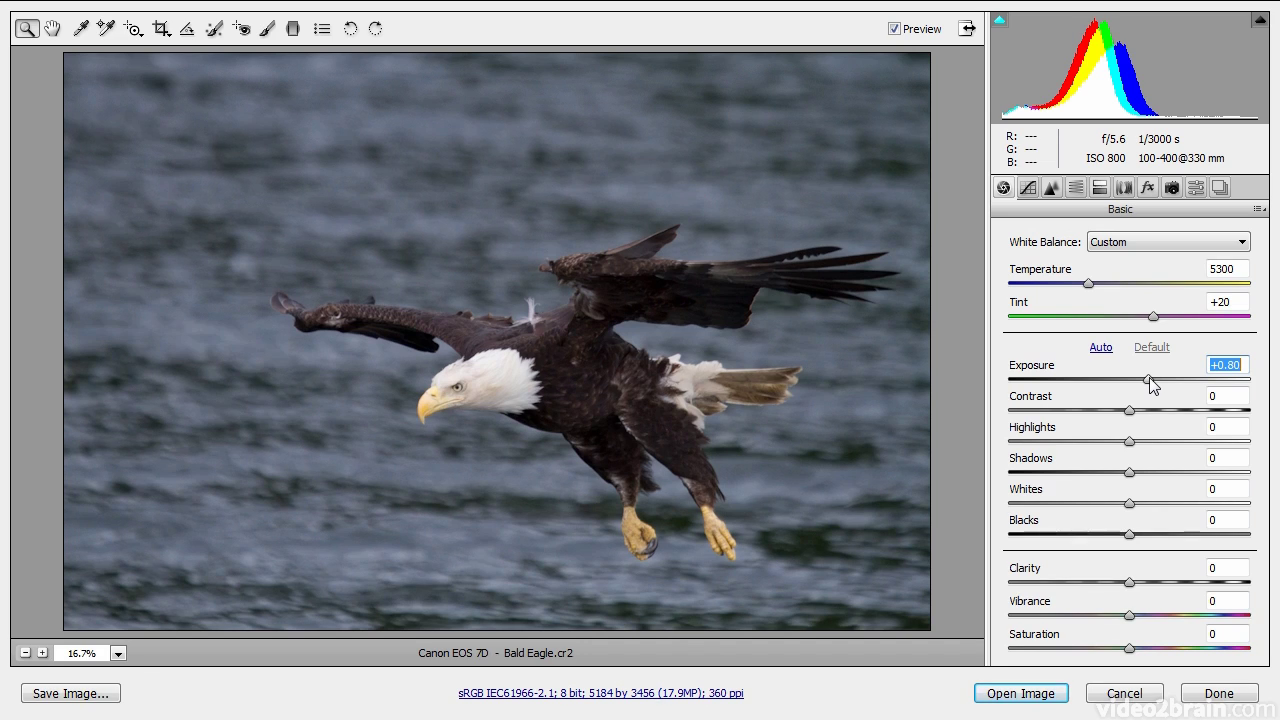
alt+click(1149, 379)
drag(1151, 380, 1221, 380)
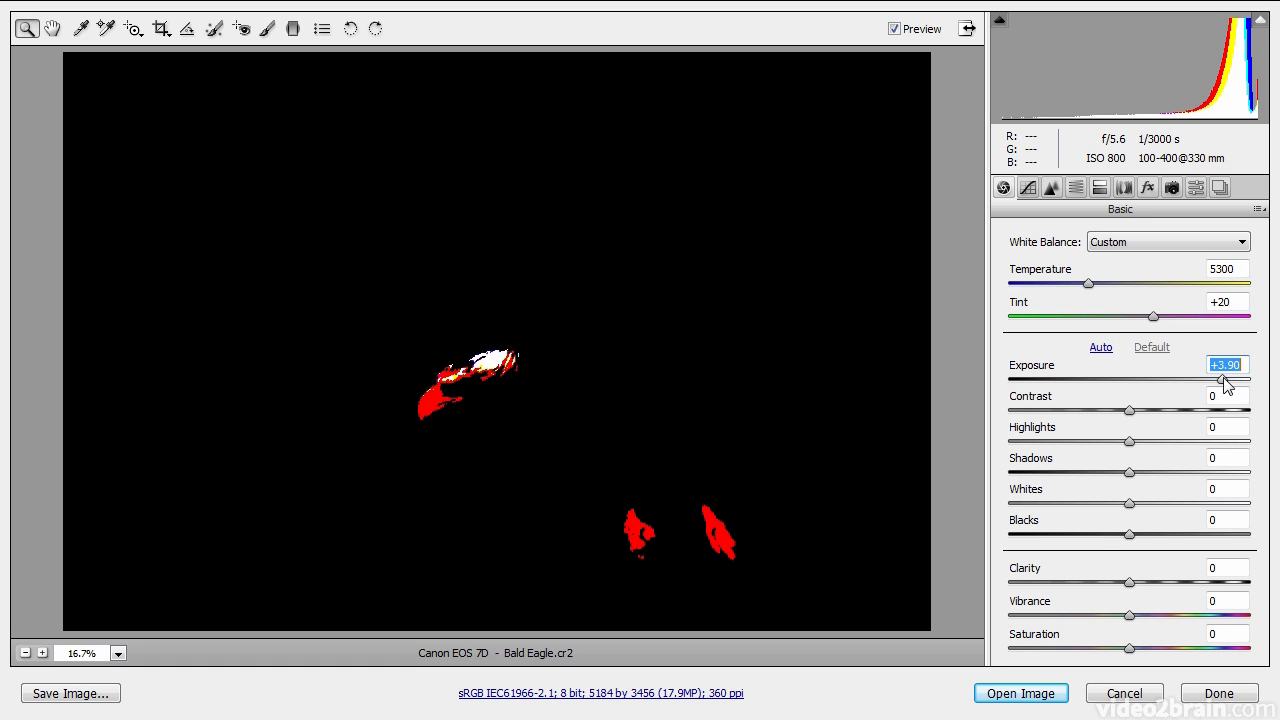
drag(1223, 381, 1150, 388)
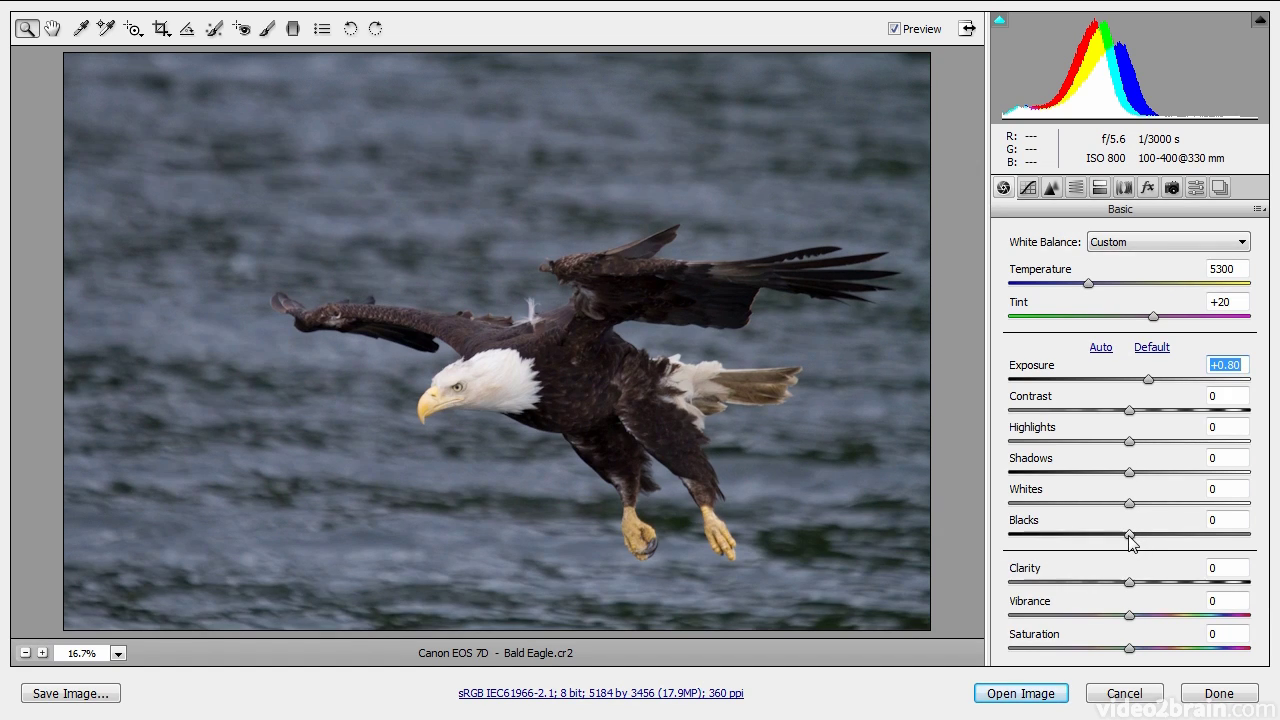
key(alt)
Set Blacks to +12 while checking shadow clipping, and Contrast to +7
mouse_move(1129, 535)
mouse_down()
mouse_move(1083, 540)
mouse_move(1142, 540)
mouse_move(1077, 540)
mouse_move(1145, 538)
mouse_up()
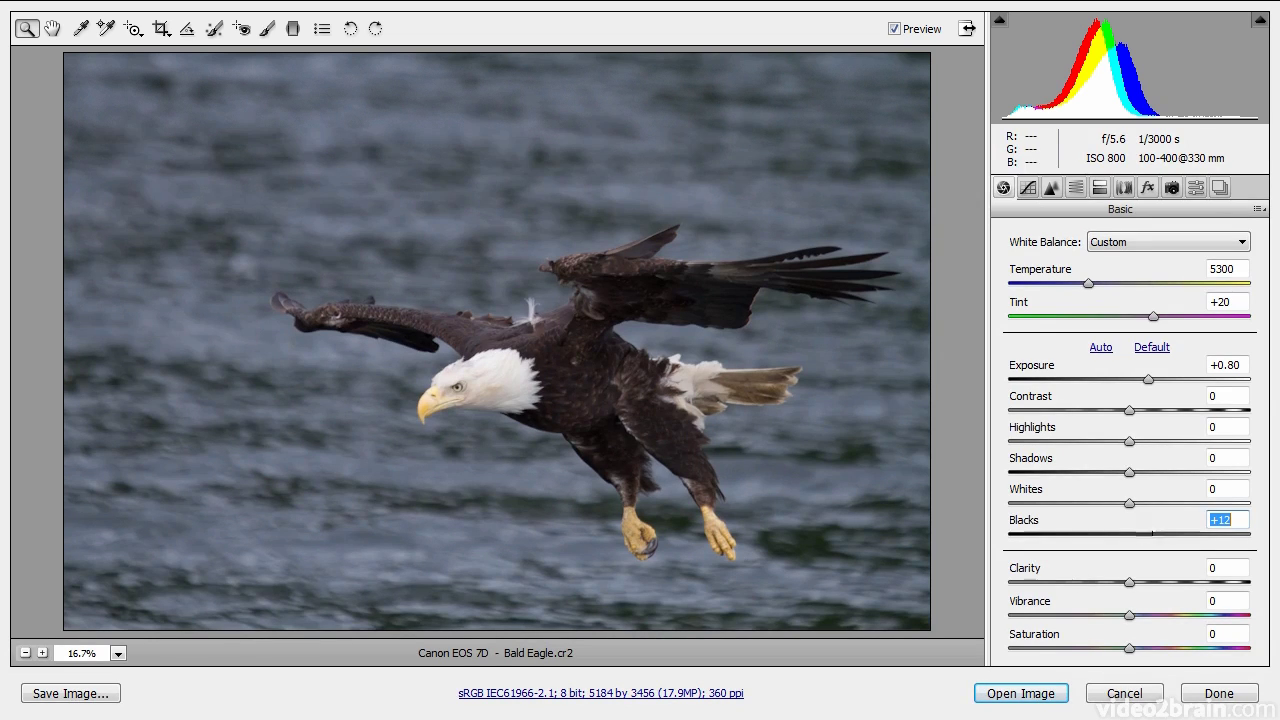
mouse_move(1133, 418)
mouse_down()
mouse_move(1115, 415)
mouse_move(1141, 420)
mouse_up()
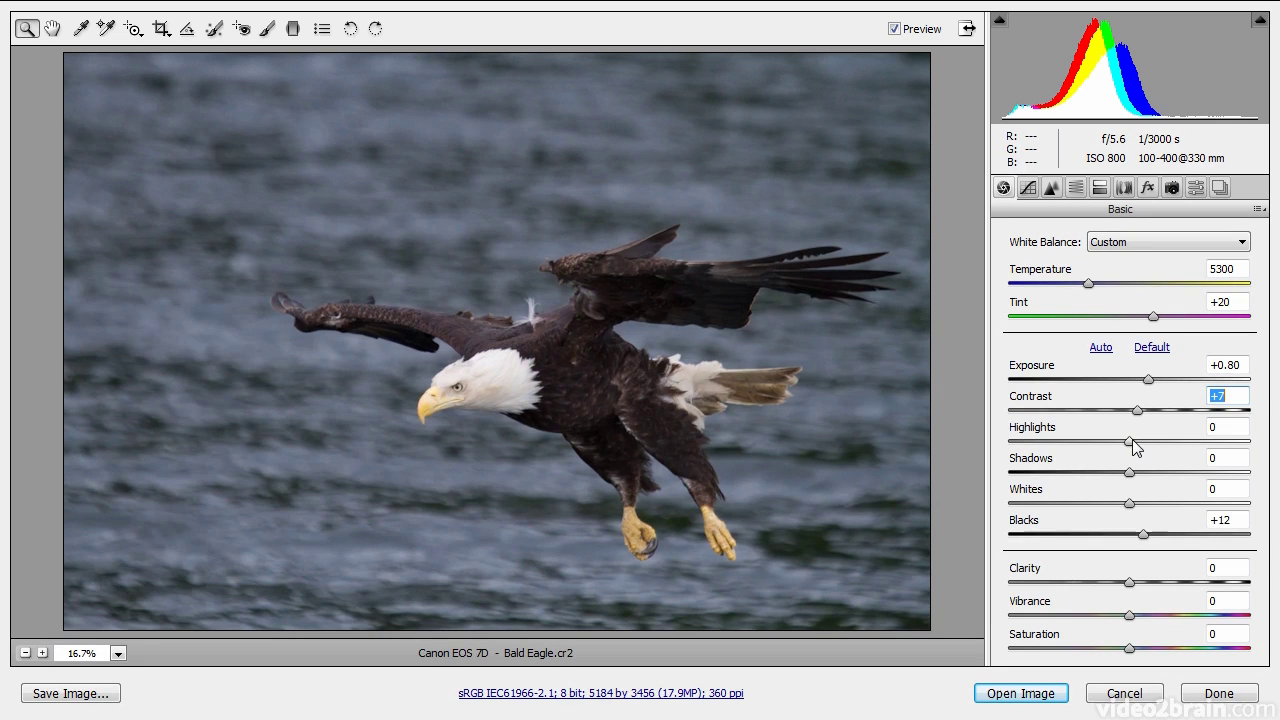
Set Highlights to +3, then compare Shadows extremes before settling Shadows at +15
drag(1131, 445, 1221, 472)
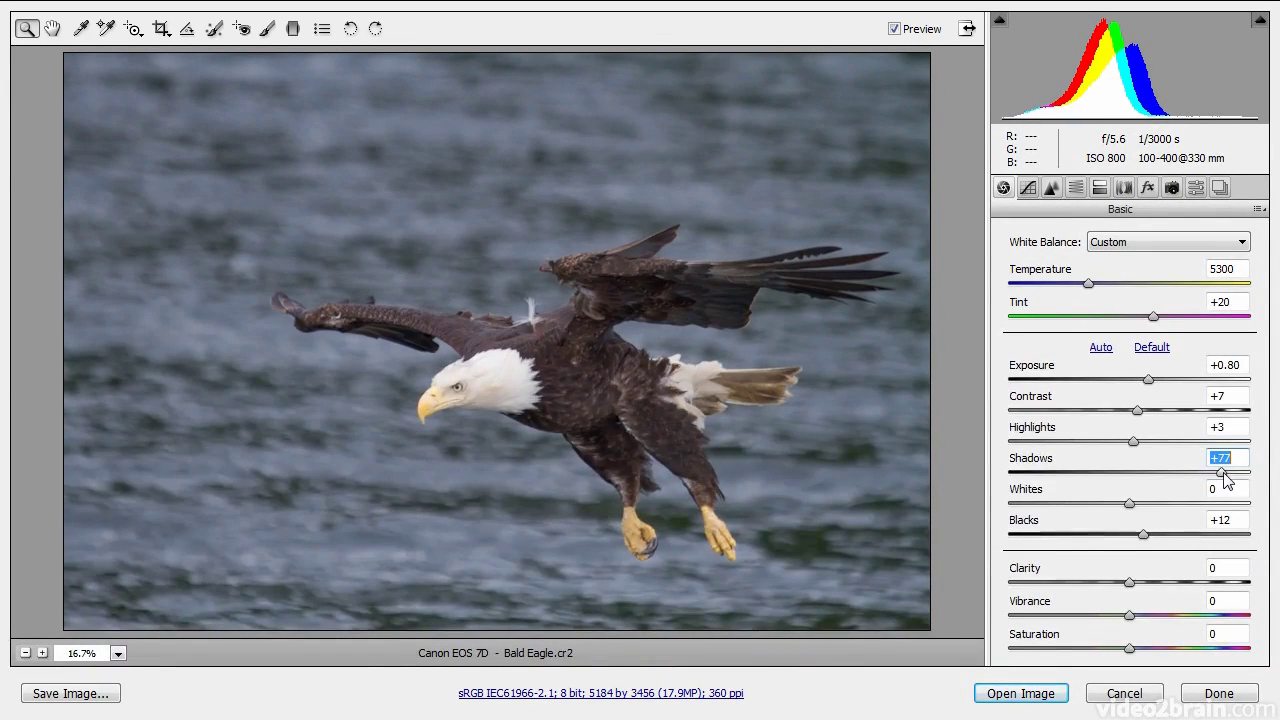
drag(1224, 474, 1100, 475)
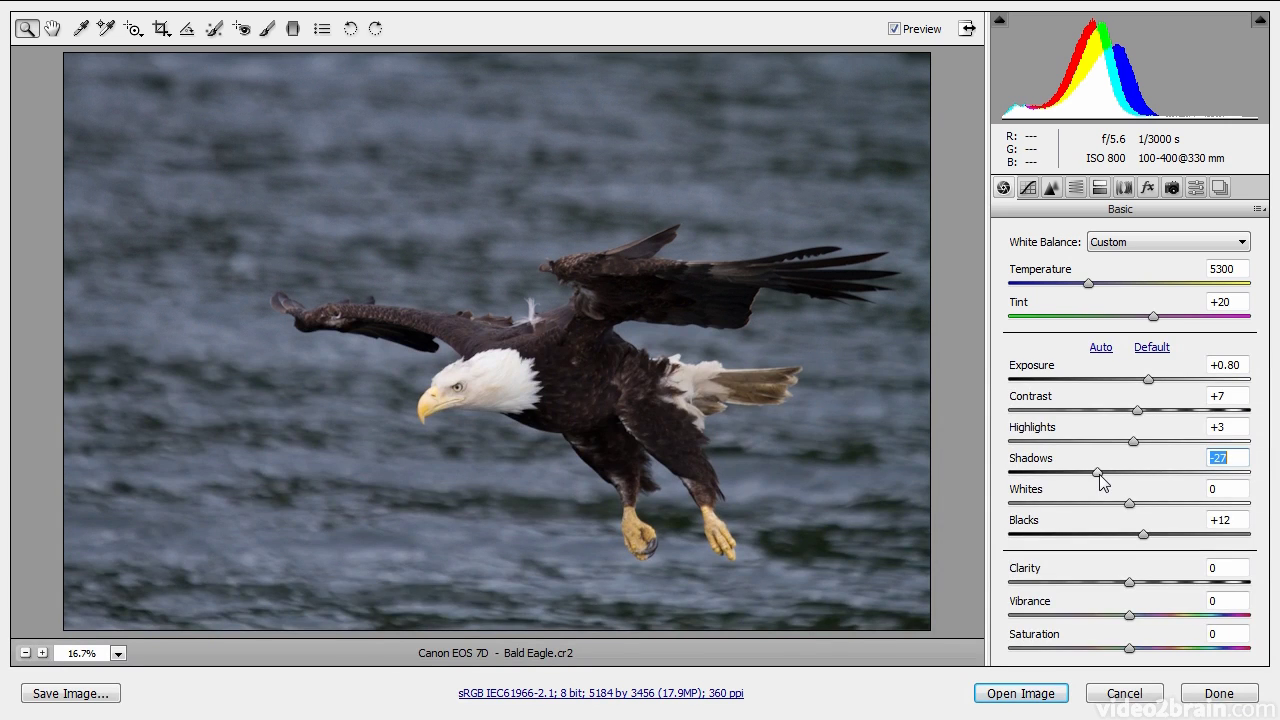
drag(1100, 474, 1149, 476)
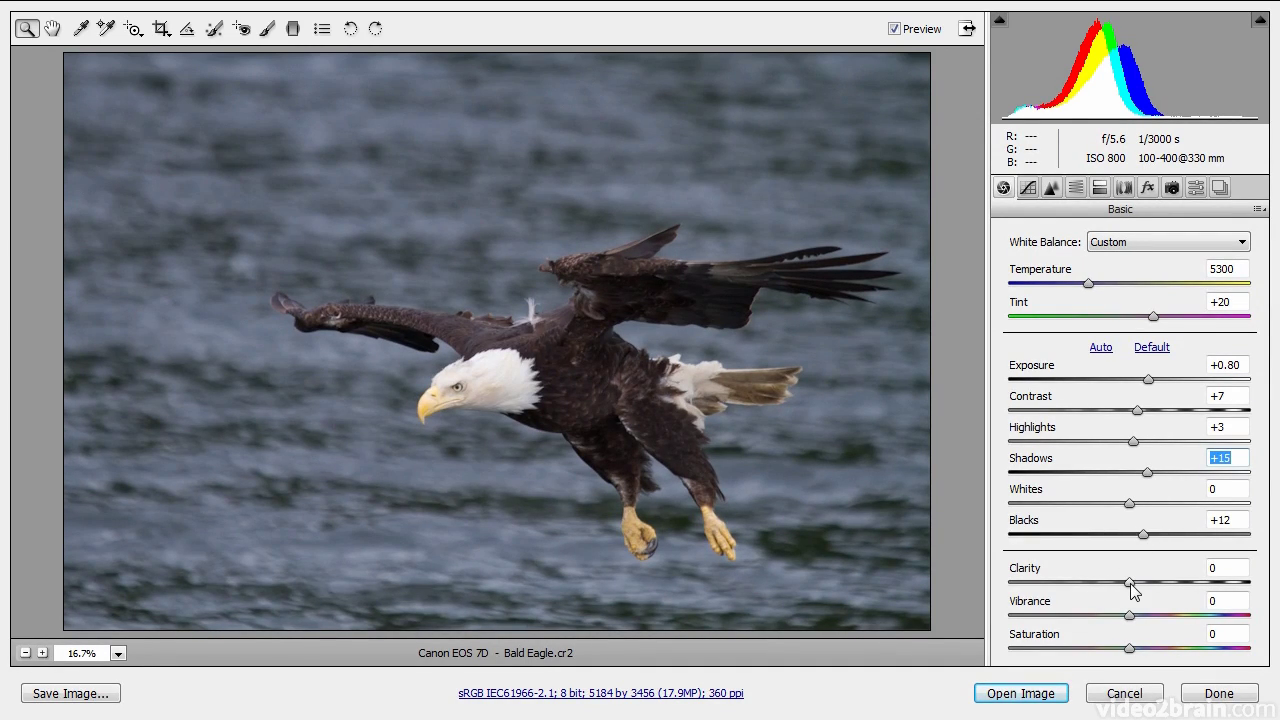
Compare Clarity at full positive and negative, then settle it at +11
drag(1131, 583, 1225, 581)
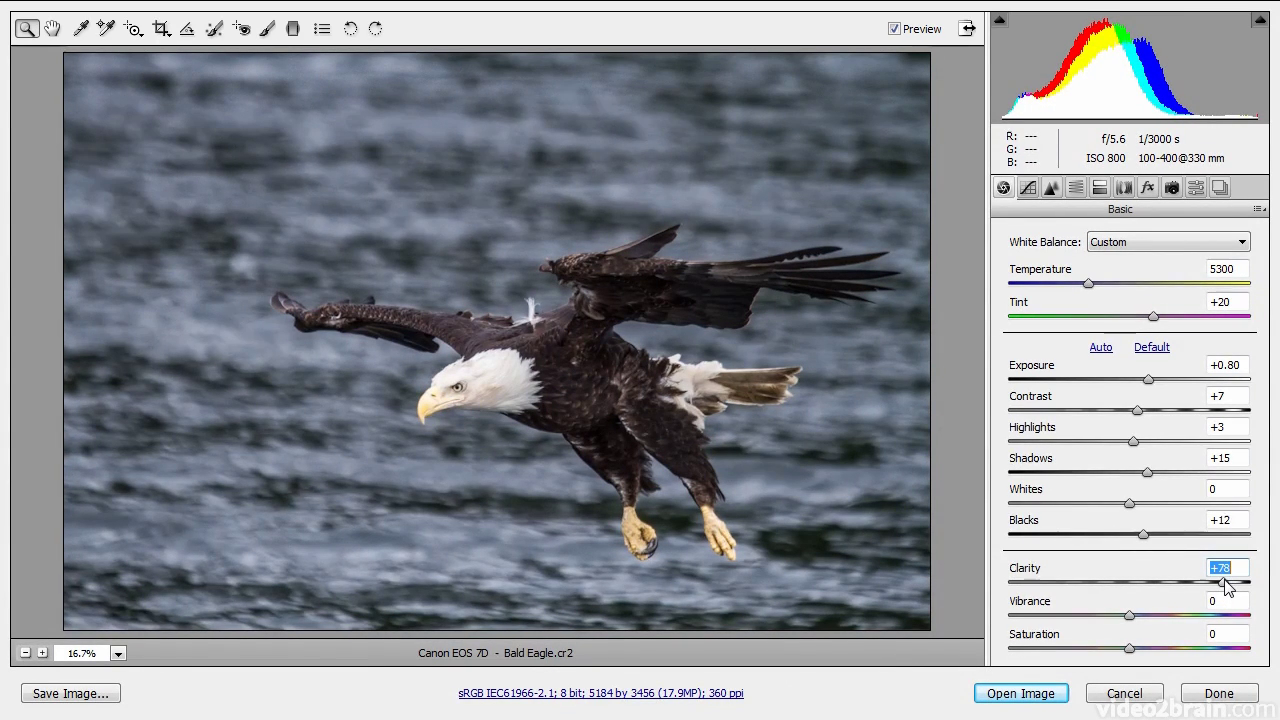
drag(1225, 581, 1045, 588)
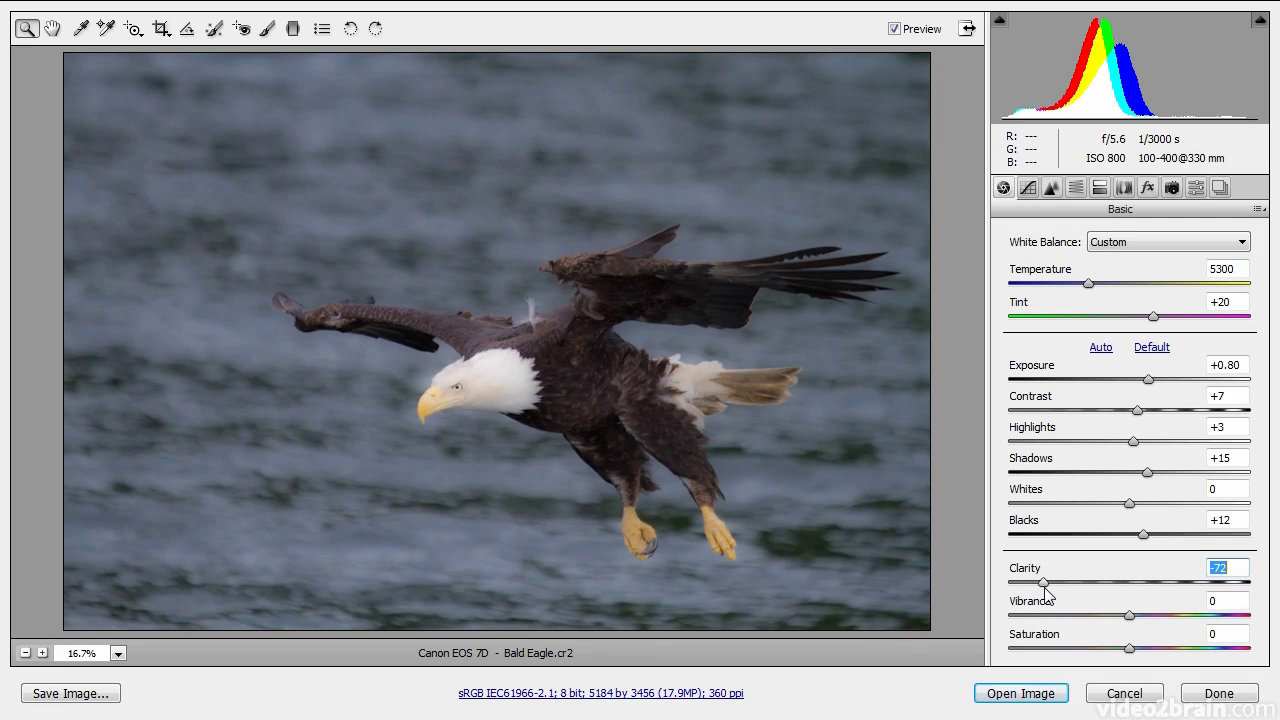
drag(1045, 590, 1156, 622)
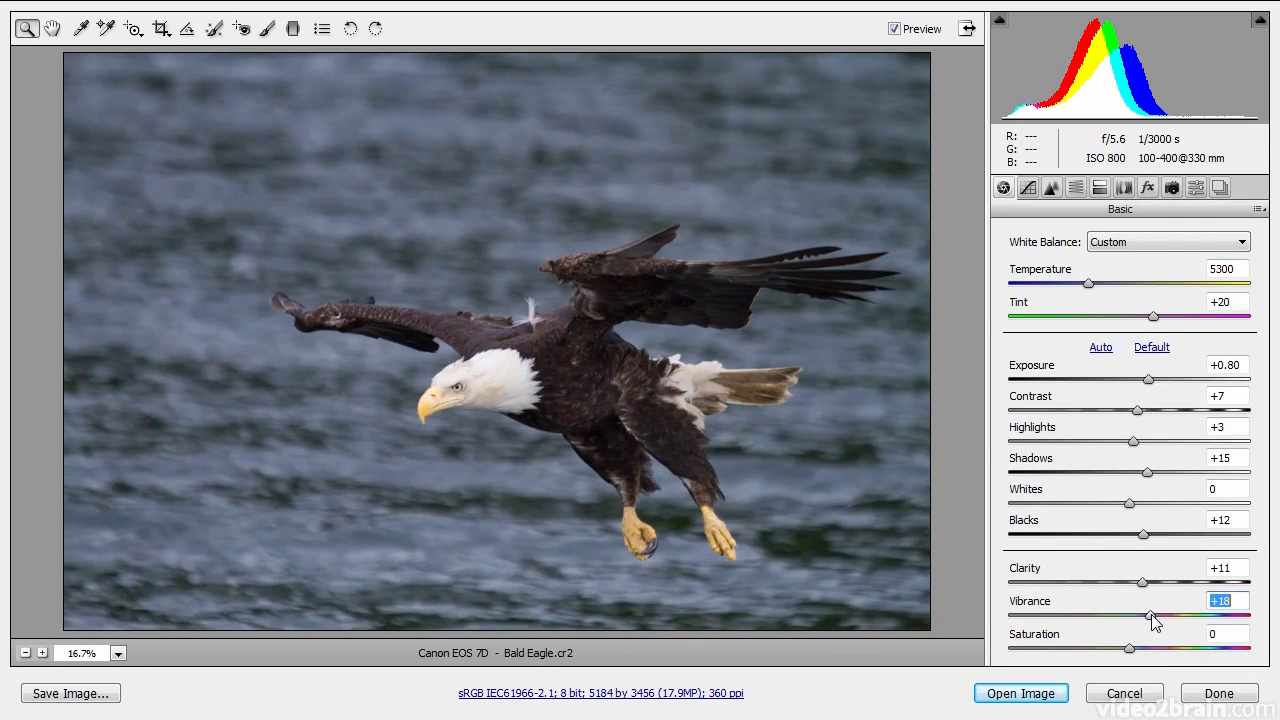
Nudge Vibrance to +21 and warm the Temperature to 5500
drag(1155, 622, 1159, 623)
click(1089, 283)
drag(1089, 287, 1097, 288)
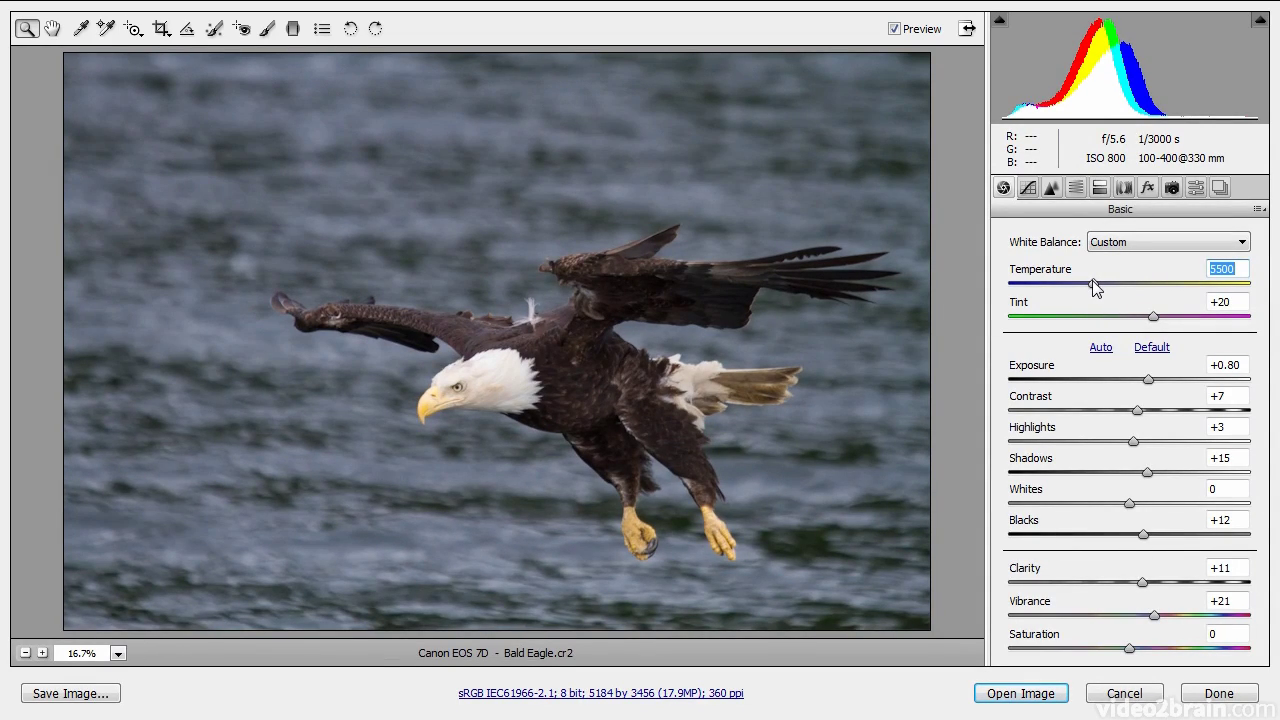
Glance at the Tone Curve panel, then switch to the Detail panel
click(1027, 190)
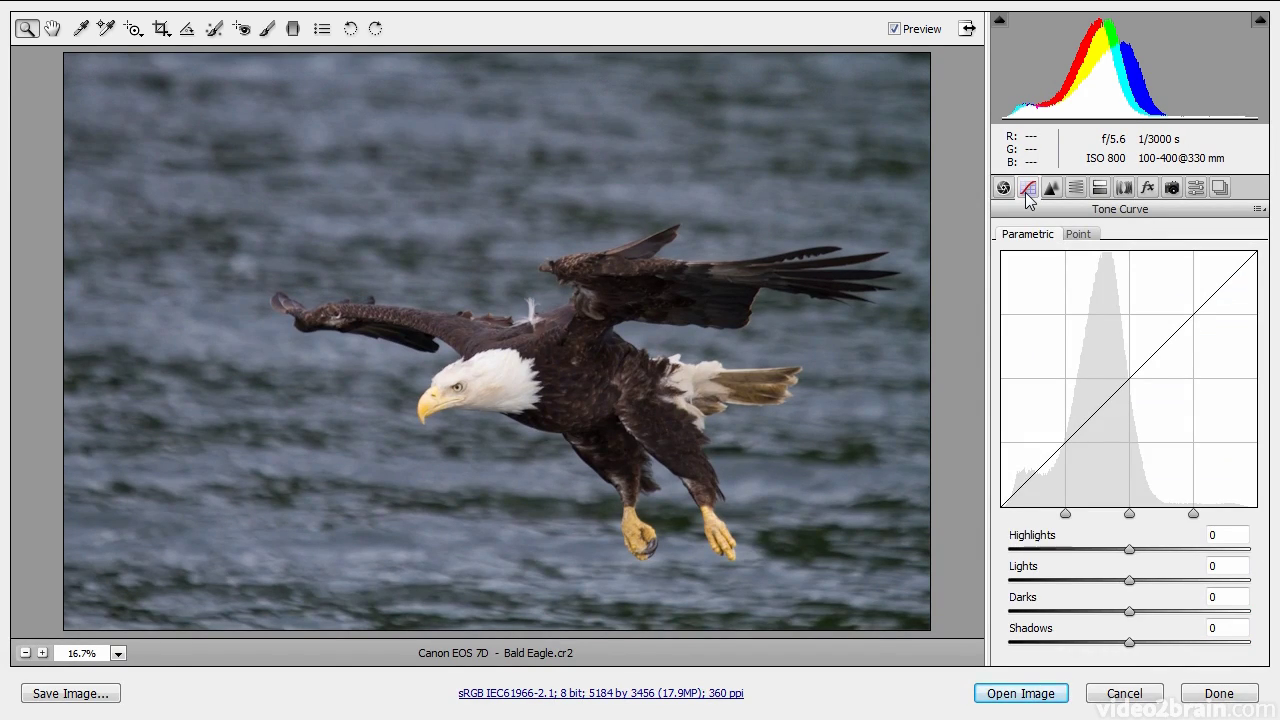
click(1051, 190)
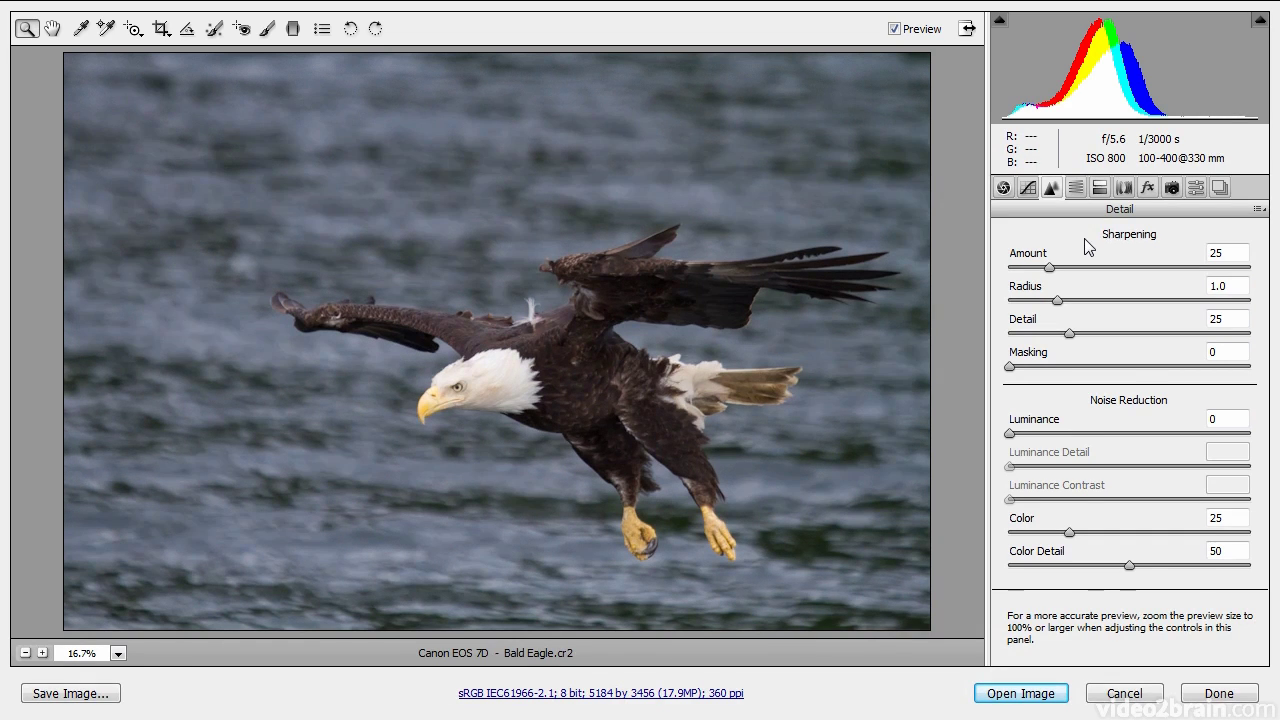
Zoom to 100% on the eagle's body and set Color 20, Color Detail 48, Luminance 13
click(576, 403)
click(535, 396)
click(519, 377)
click(505, 345)
click(520, 335)
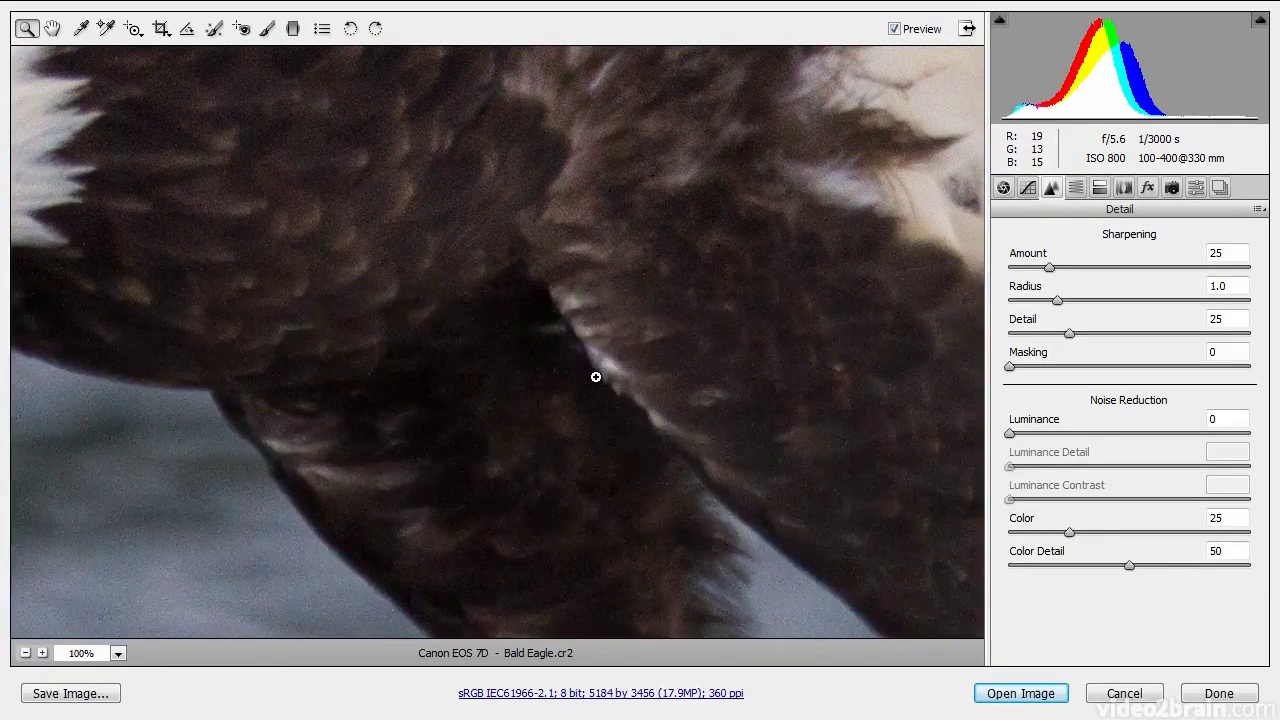
drag(1070, 533, 1005, 533)
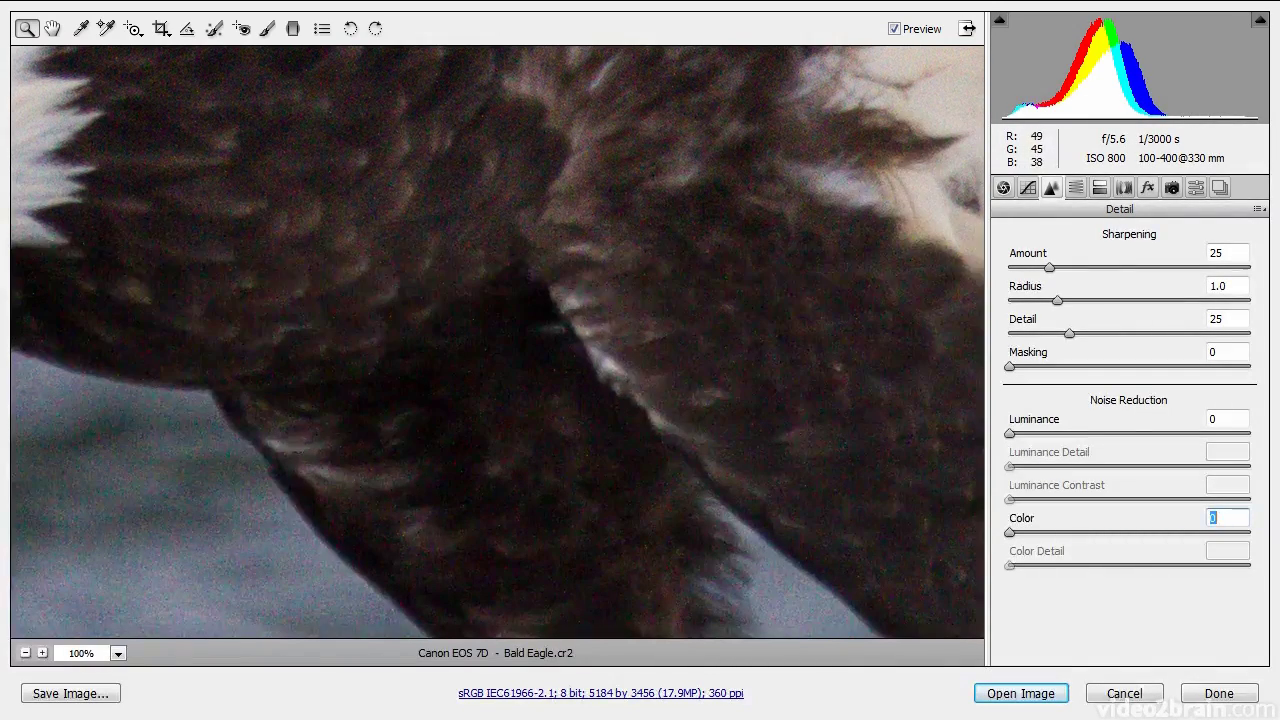
drag(1010, 532, 1057, 533)
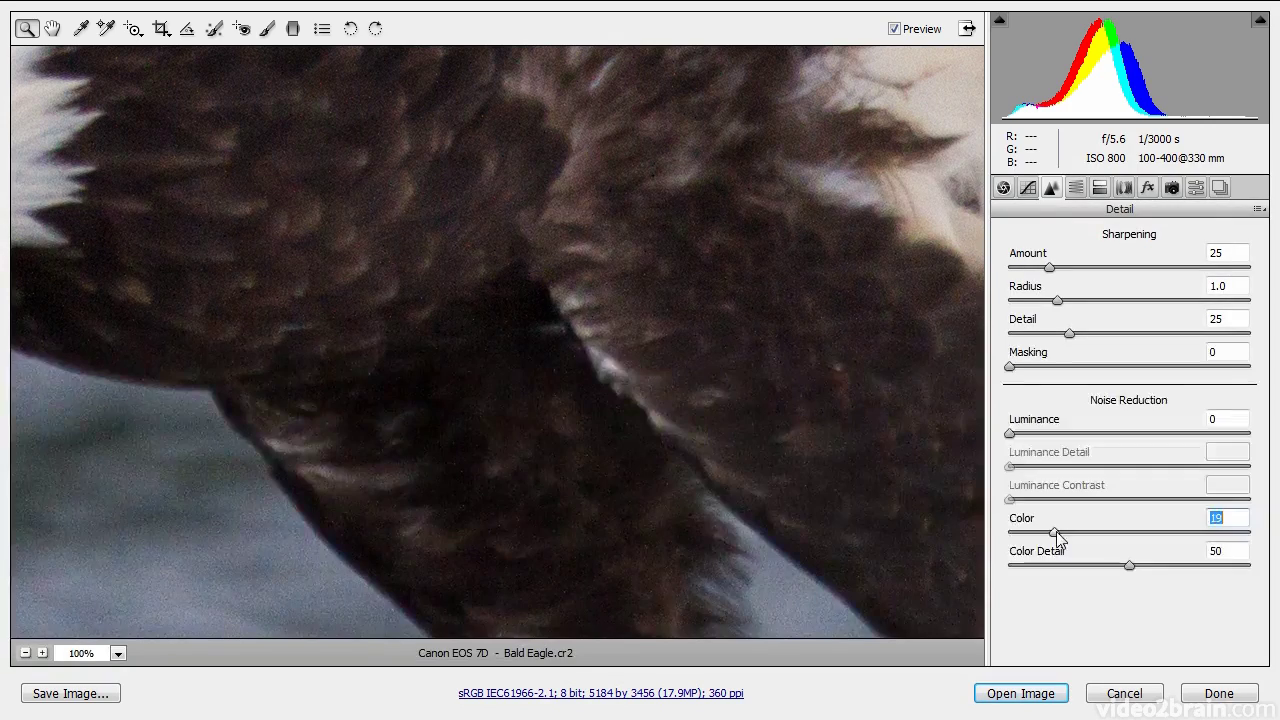
drag(1058, 538, 1063, 540)
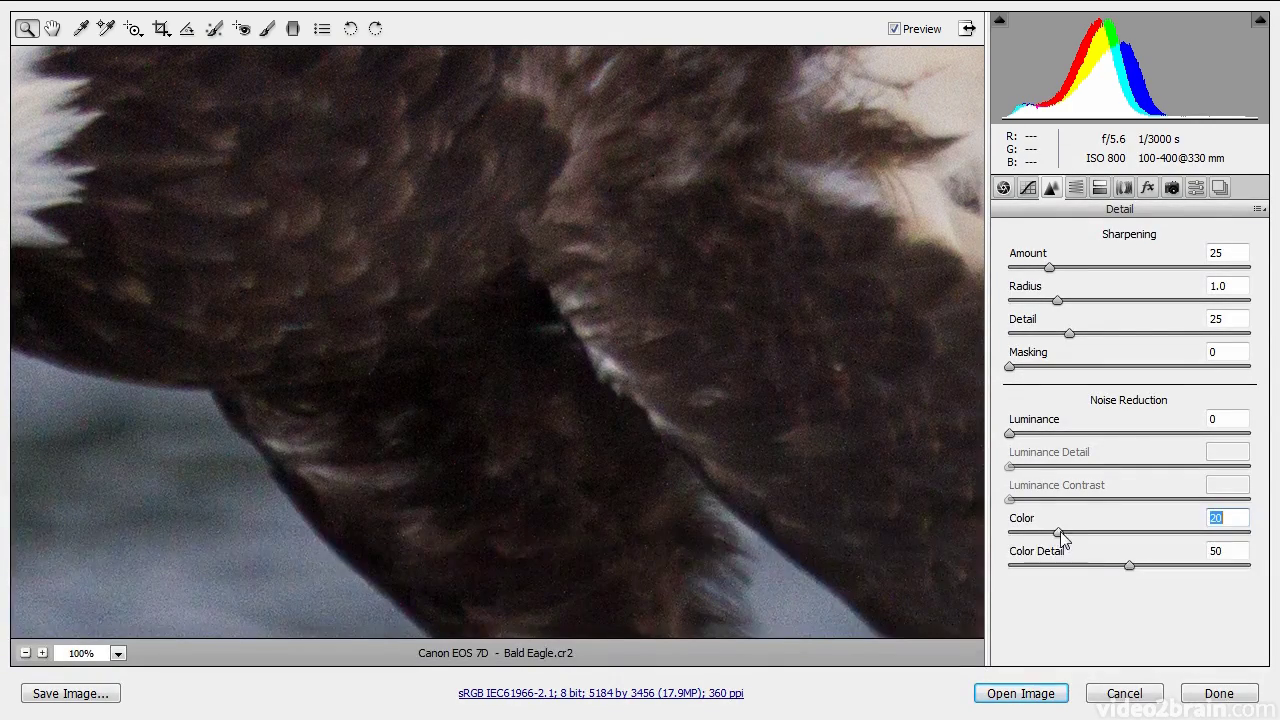
mouse_move(1125, 567)
mouse_down()
mouse_move(1069, 578)
mouse_move(1138, 577)
mouse_move(1100, 576)
mouse_move(1122, 576)
mouse_up()
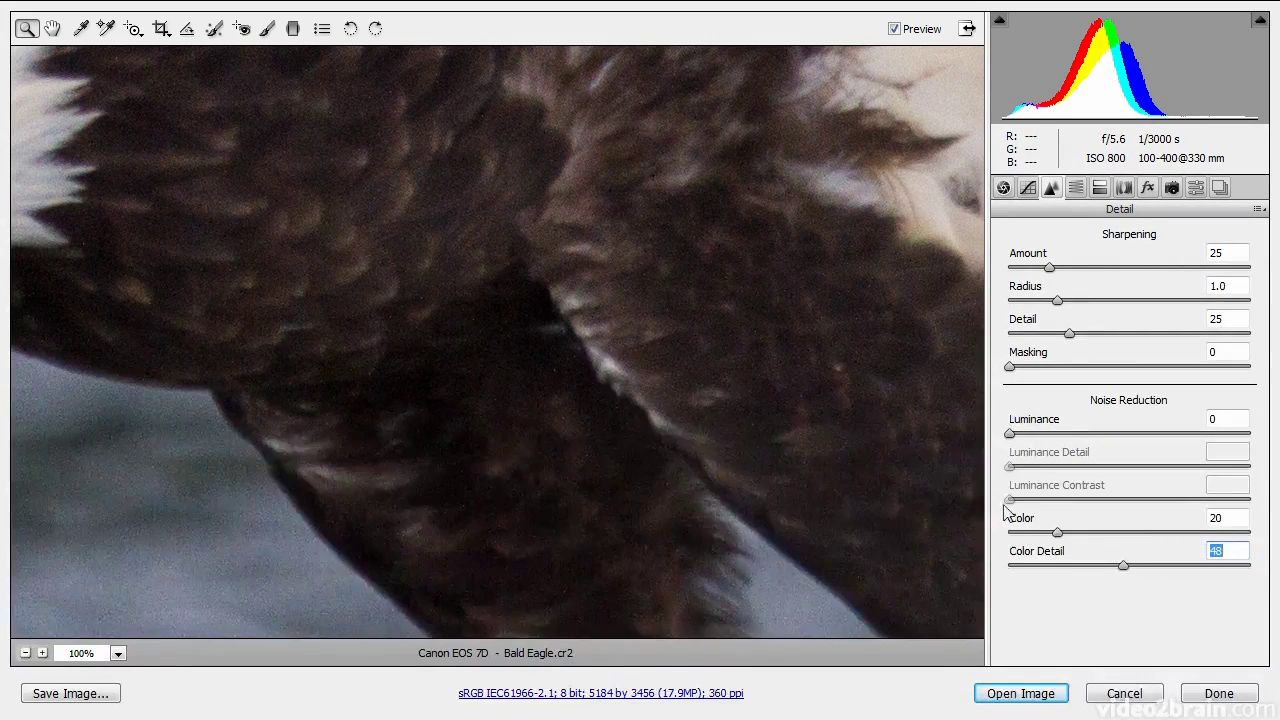
drag(1009, 438, 1040, 442)
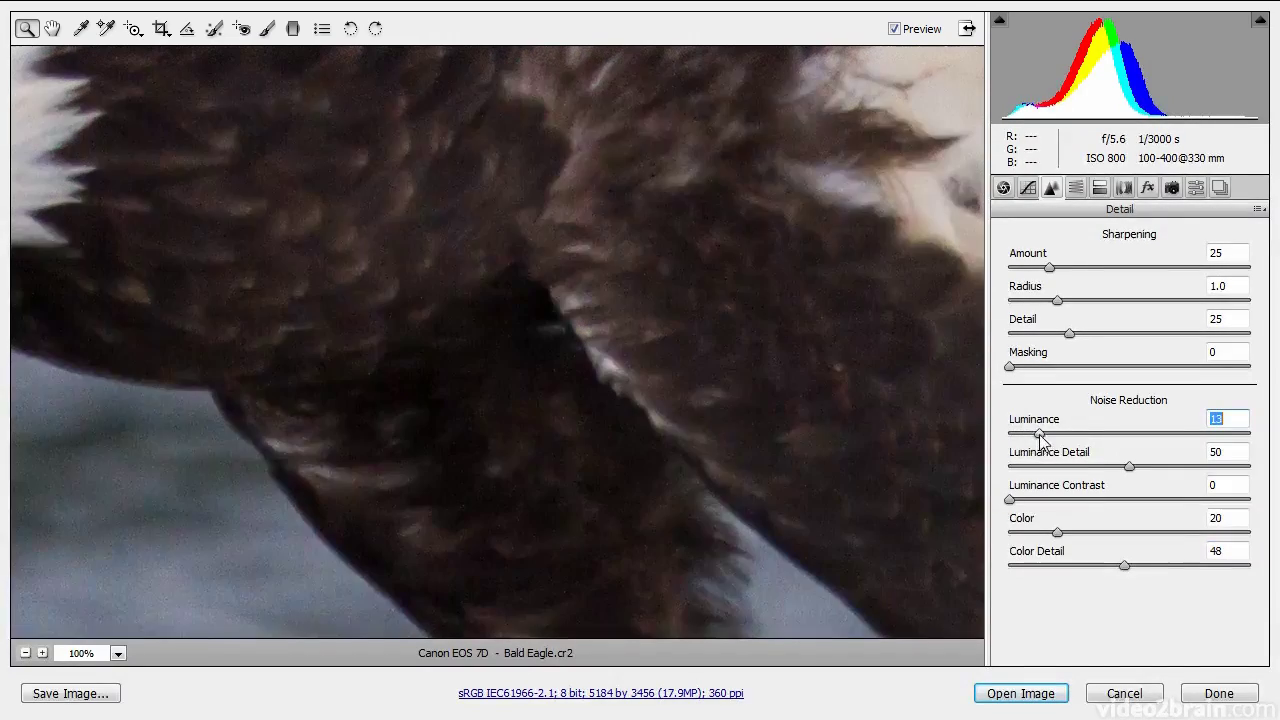
Fine-tune Luminance to 14, Luminance Detail 43 and Luminance Contrast 36, then fit the preview
drag(1133, 469, 1180, 442)
drag(1178, 437, 1114, 471)
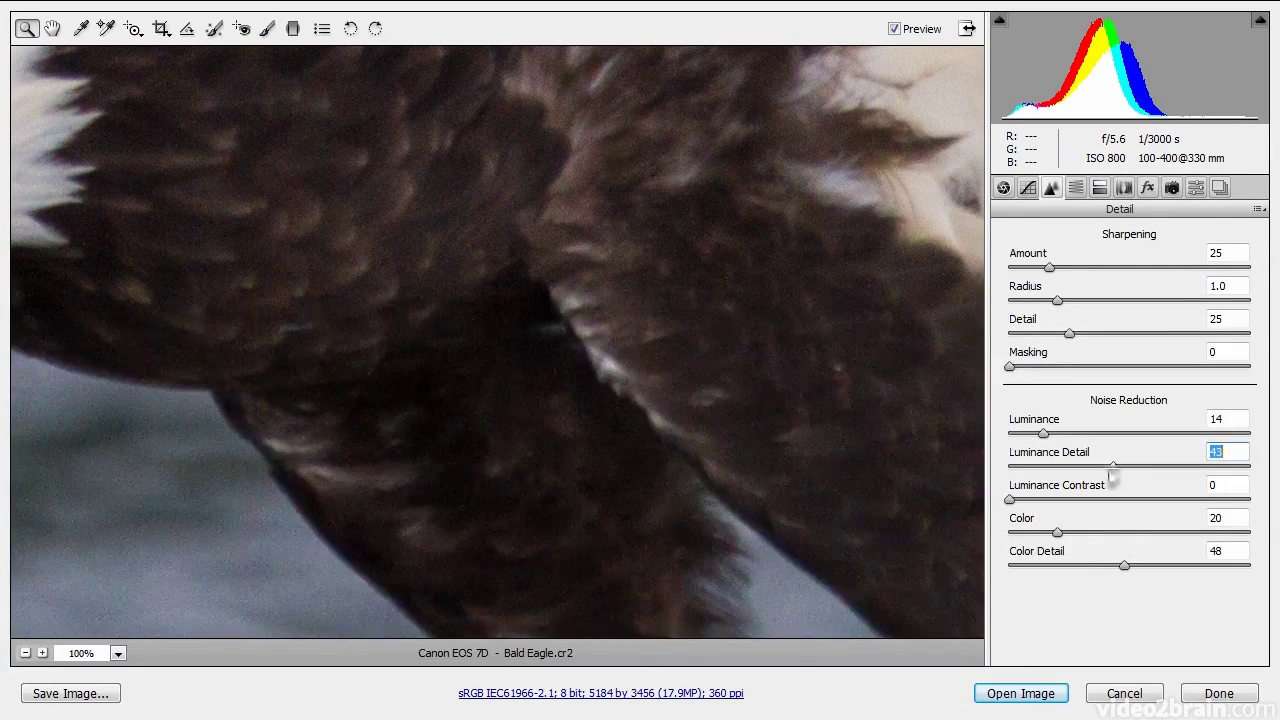
drag(1011, 500, 1097, 505)
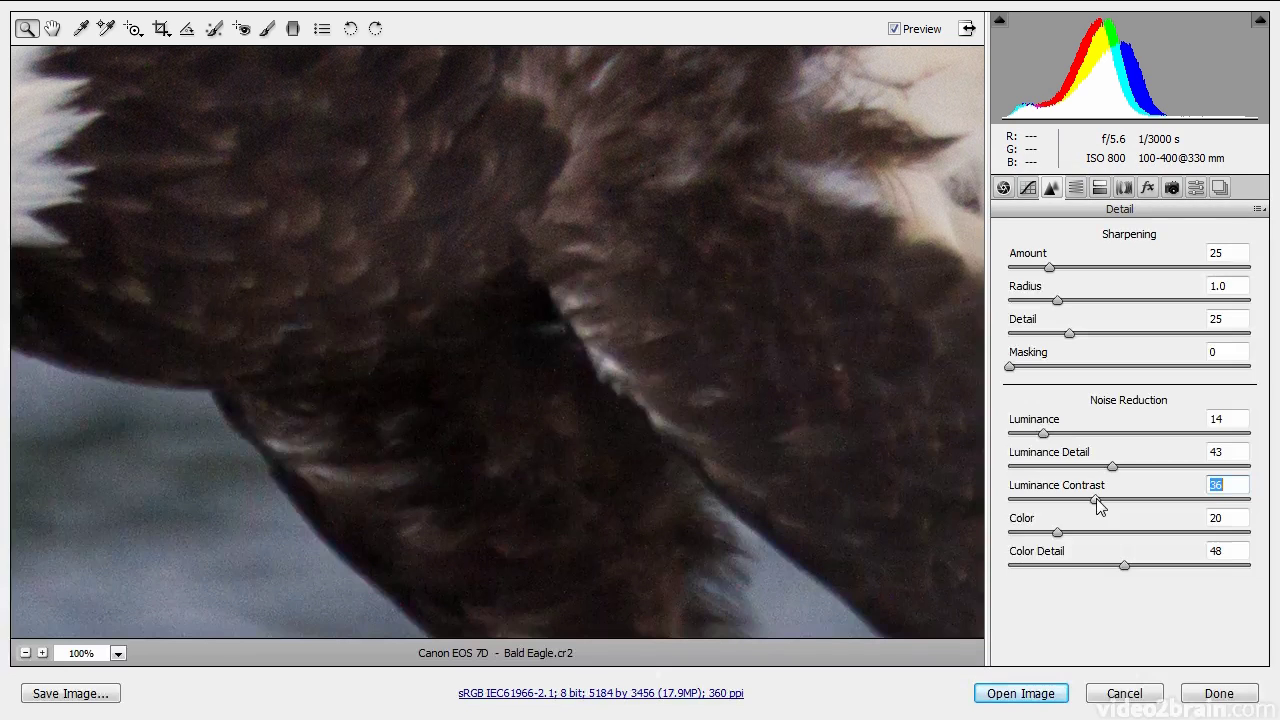
key(ctrl+0)
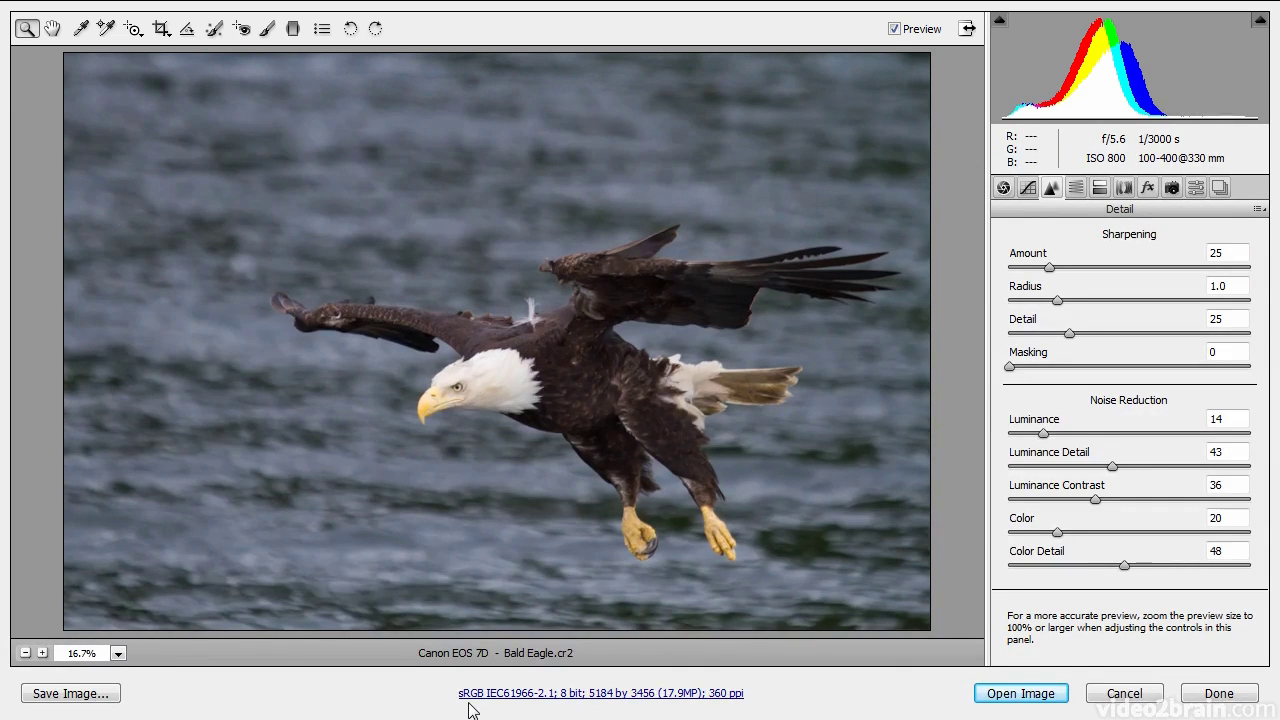
Set the workflow output to Adobe RGB (1998) colour space at 16 Bits/Channel depth
click(568, 703)
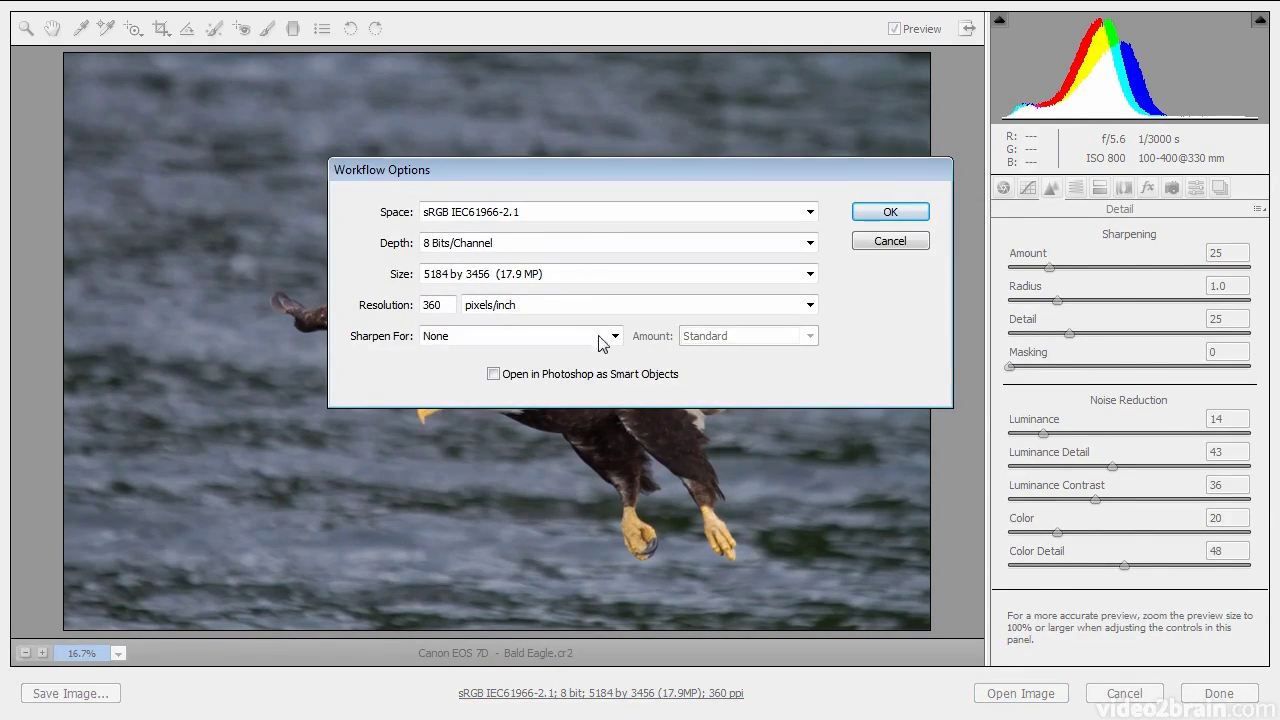
click(563, 215)
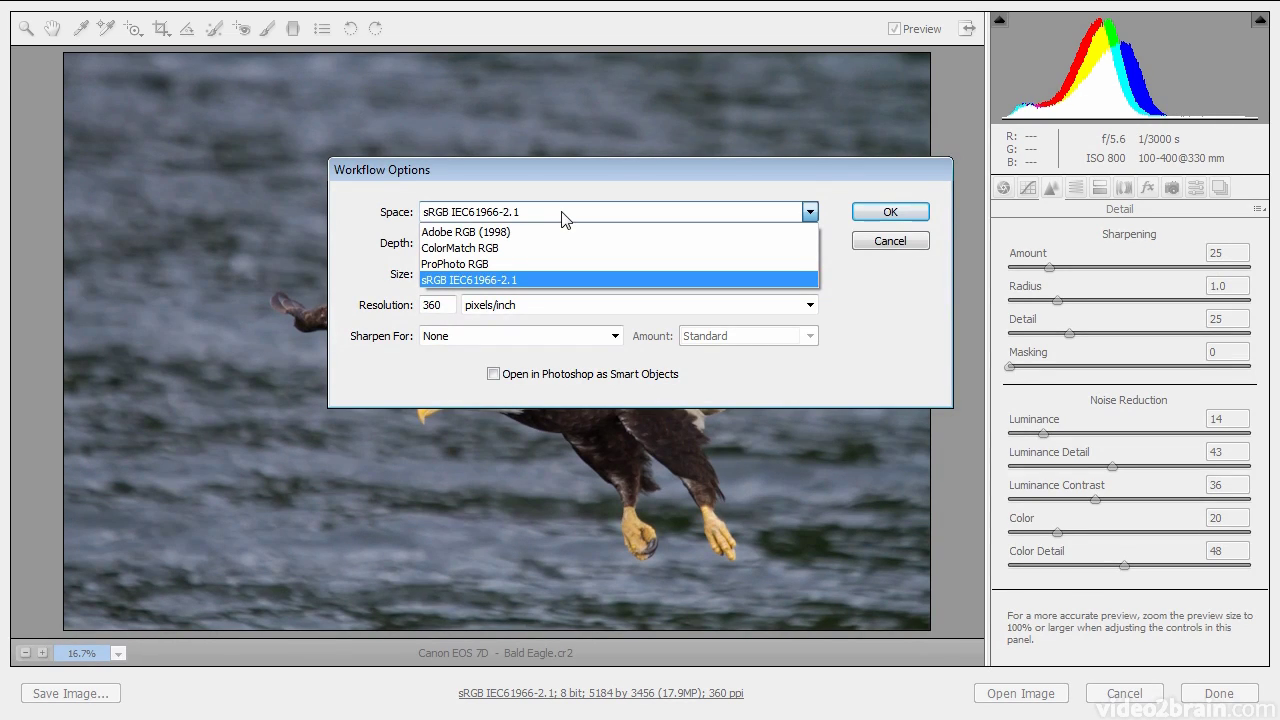
click(531, 232)
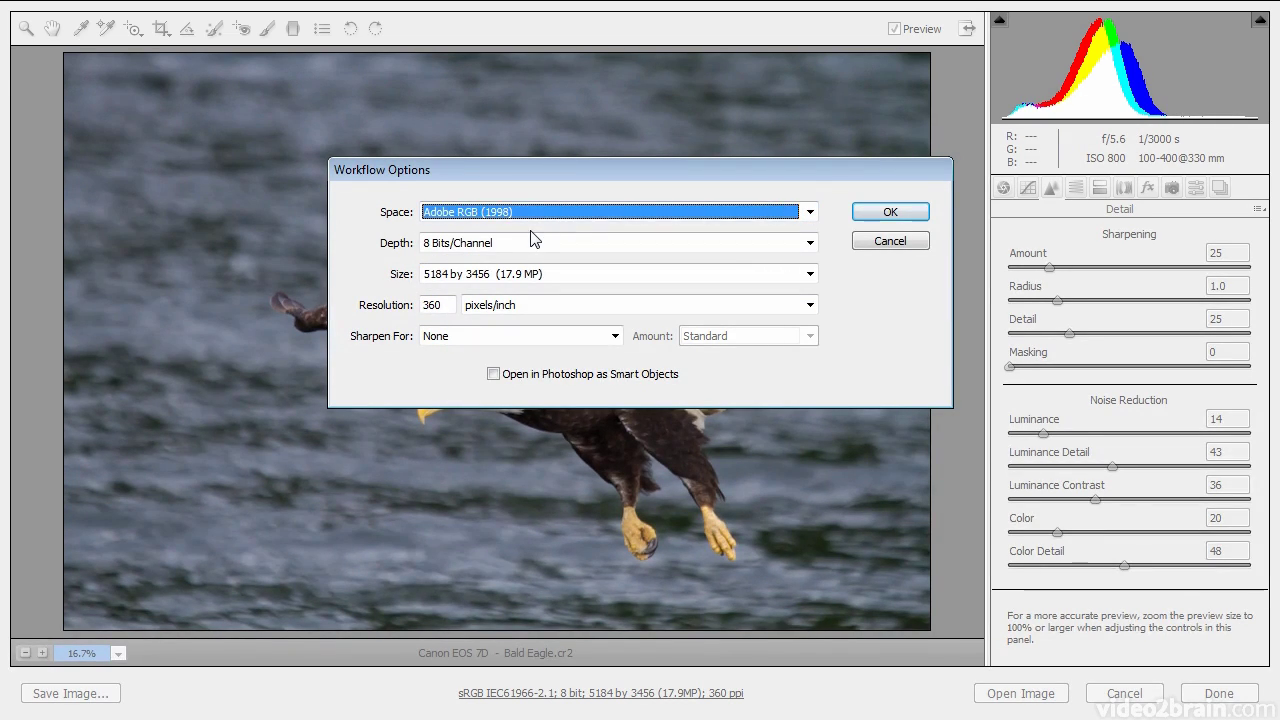
click(531, 243)
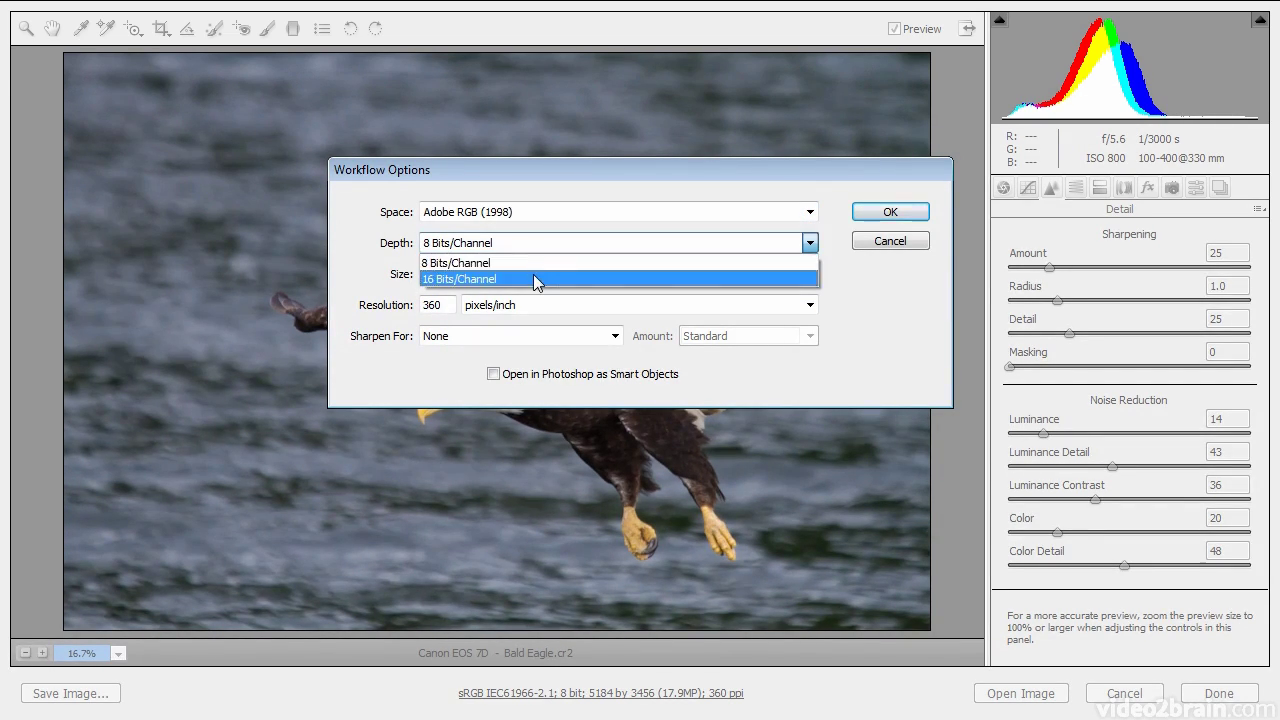
click(533, 279)
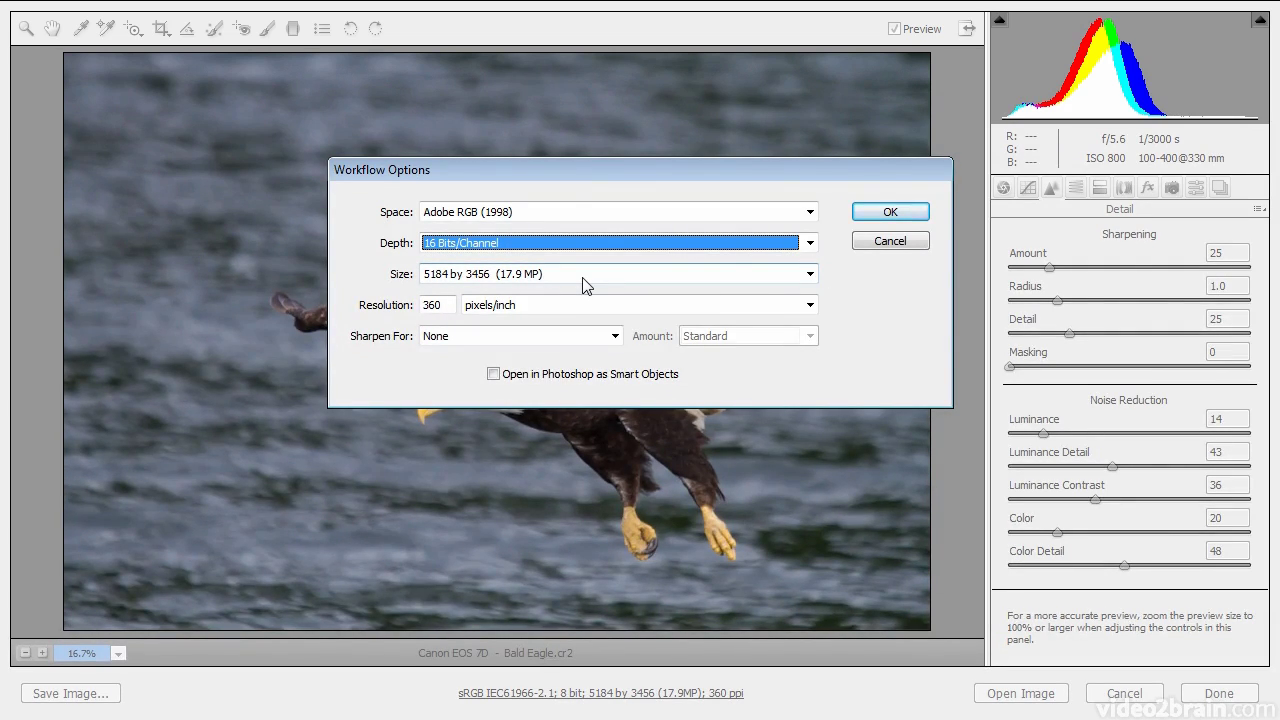
click(453, 308)
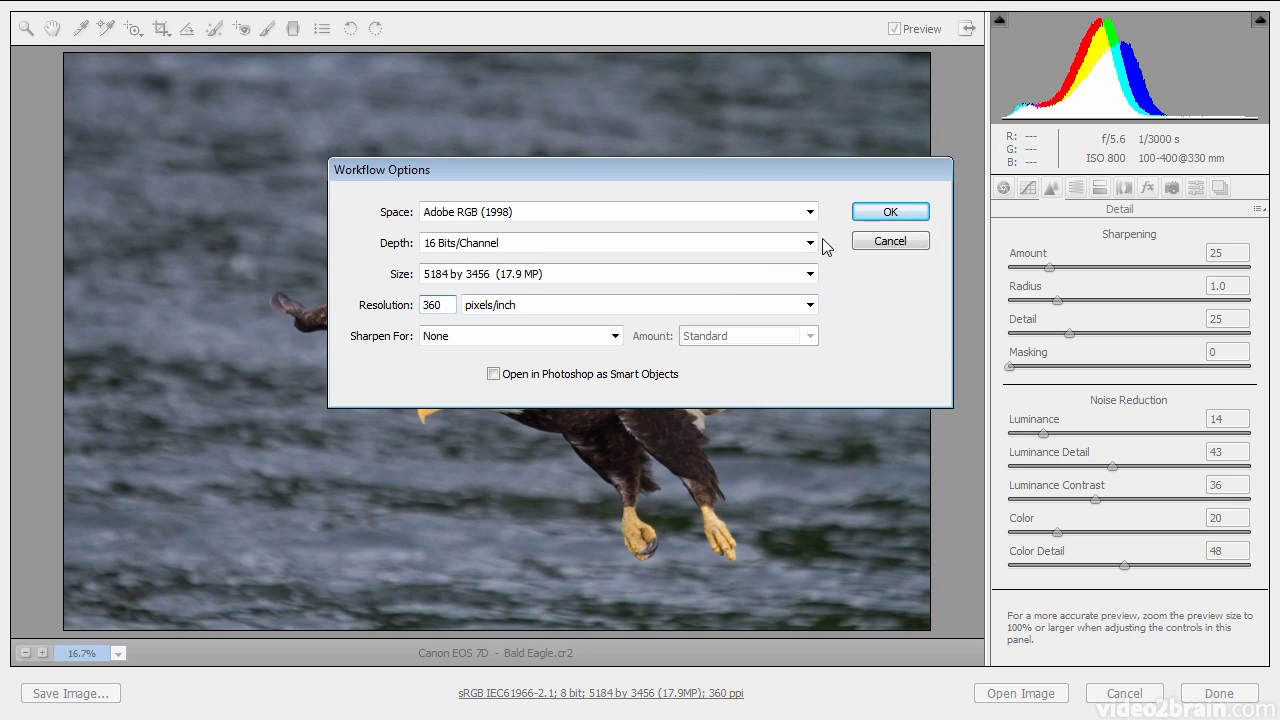
click(888, 212)
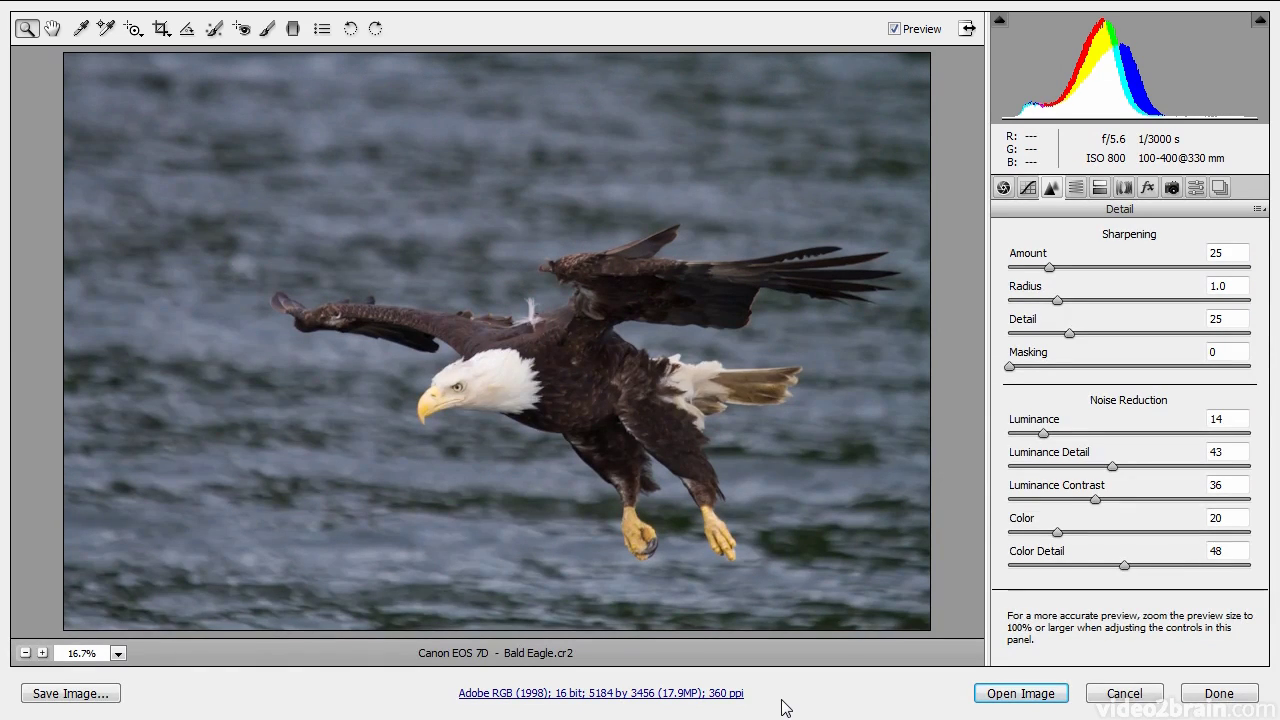
Open the adjusted eagle photo from Camera Raw into Photoshop
click(1025, 691)
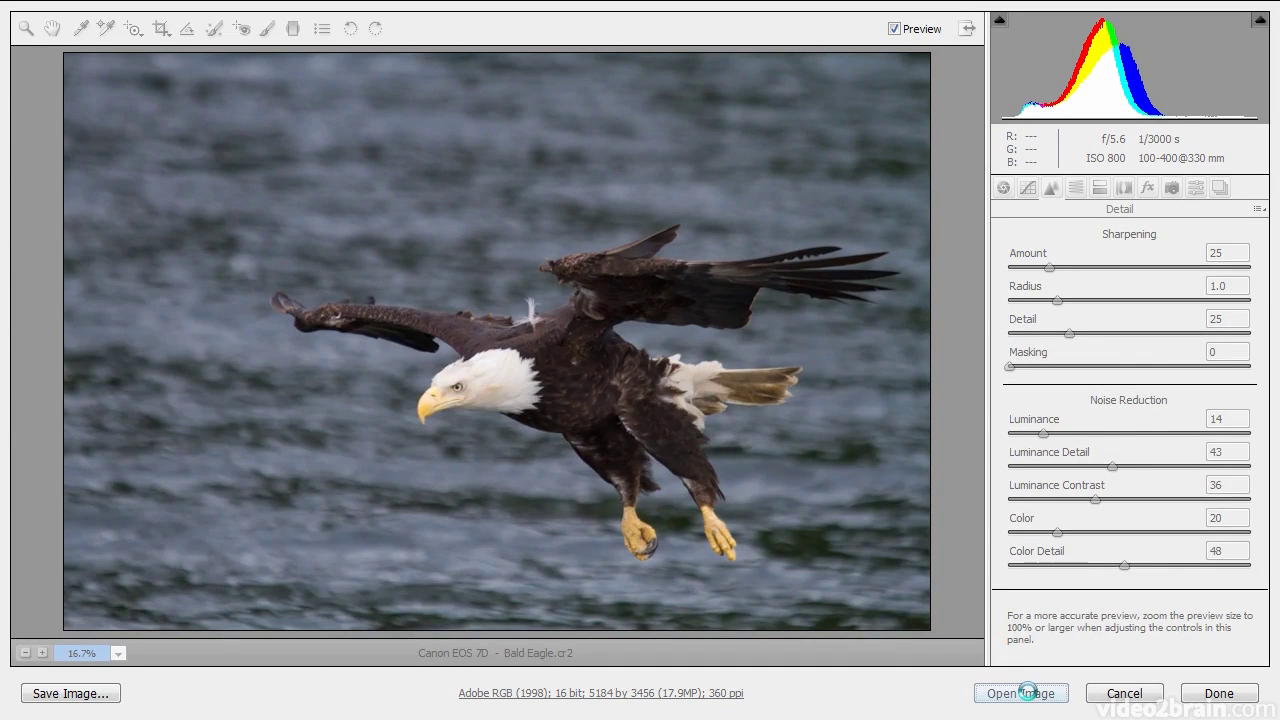